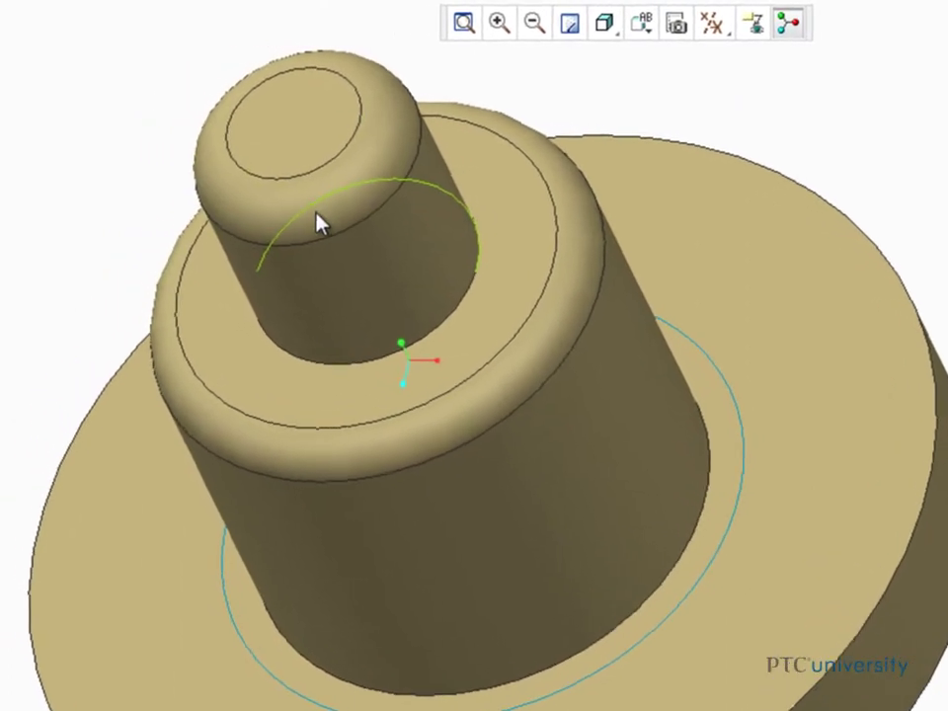
Clear the face selection and start a Blend Tangent to Surfaces feature.
{"action": "left_click", "coordinate": [355, 237]}
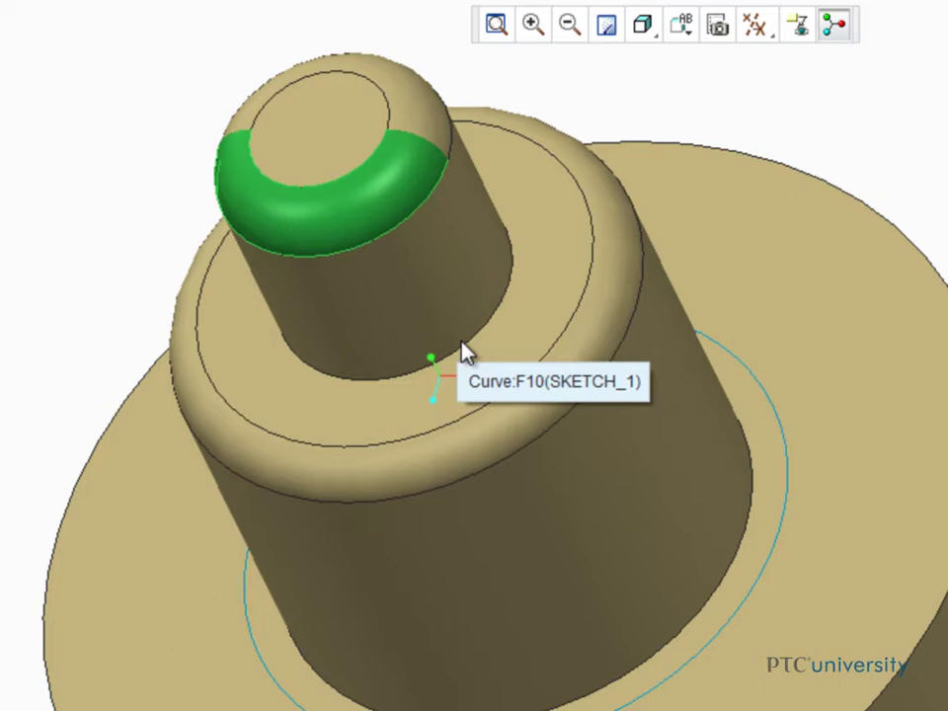
{"action": "left_click", "coordinate": [491, 376]}
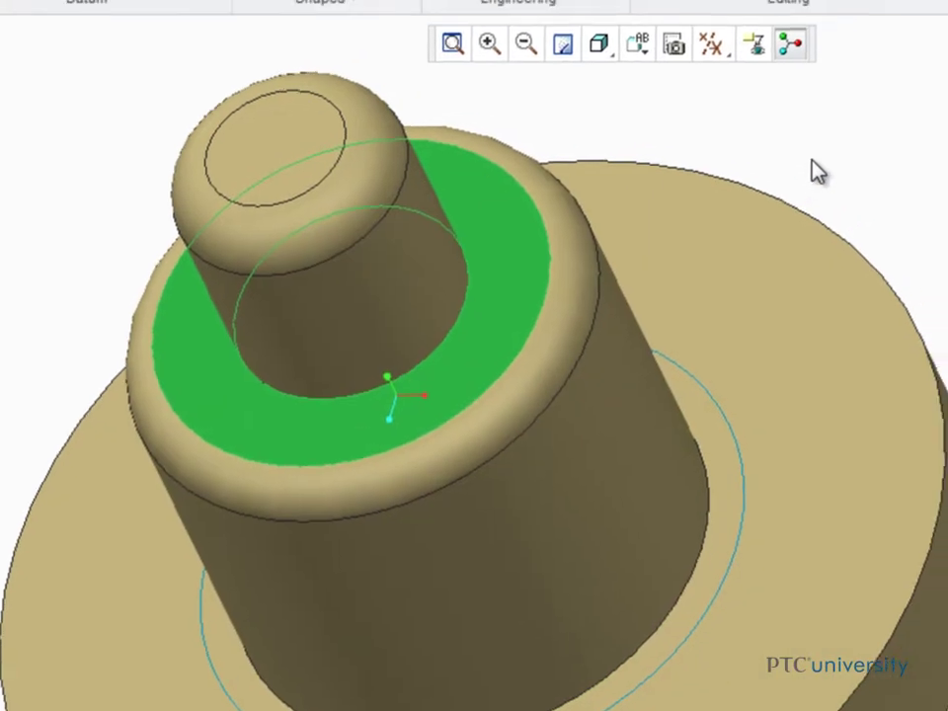
{"action": "left_click", "coordinate": [818, 170]}
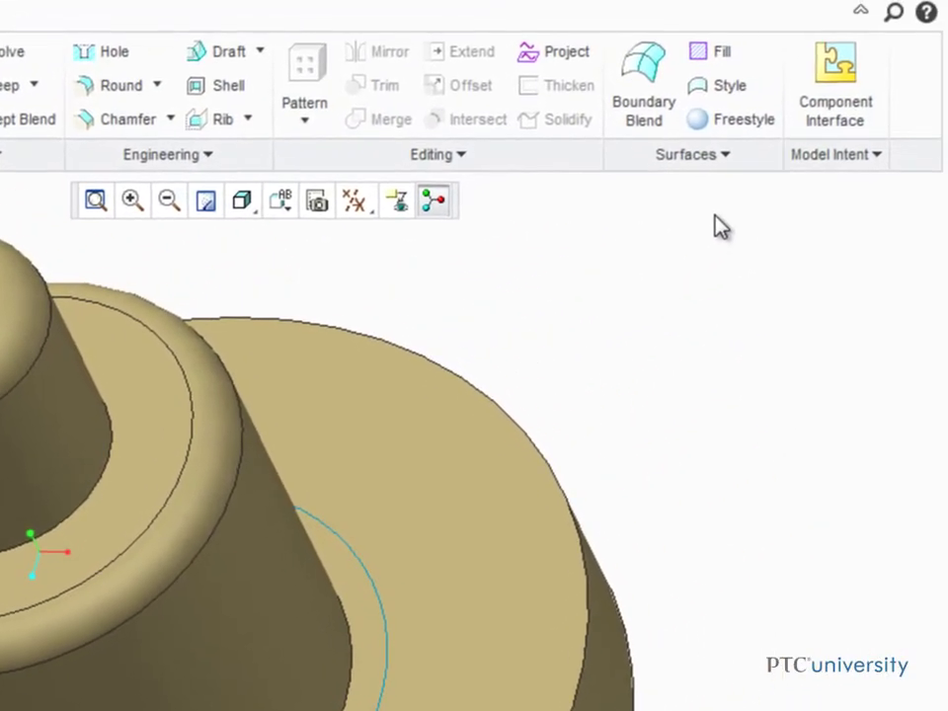
{"action": "left_click", "coordinate": [728, 158]}
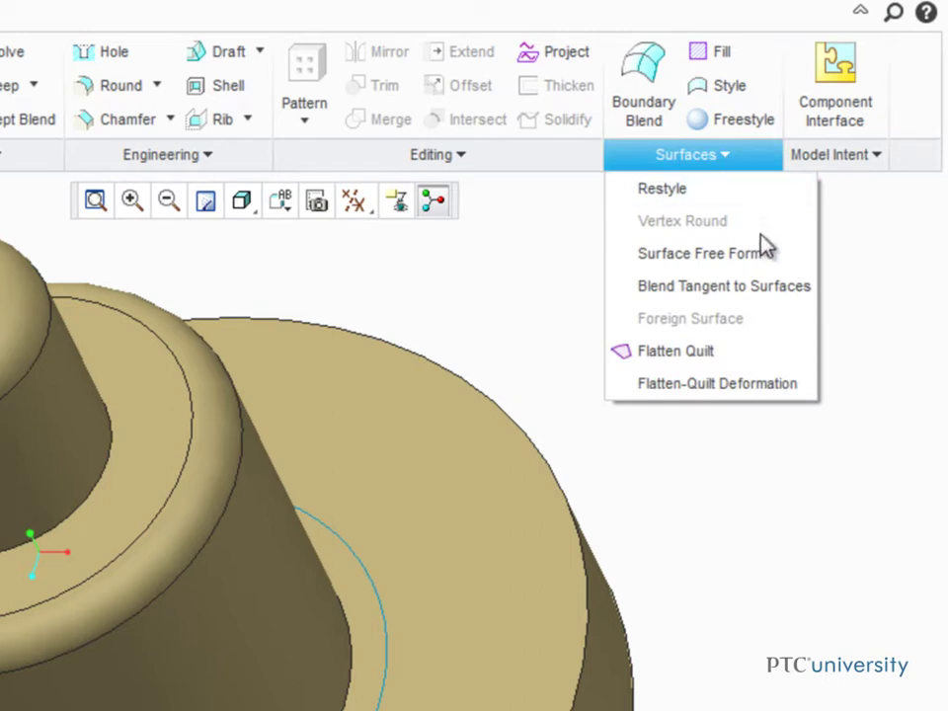
{"action": "left_click", "coordinate": [764, 291]}
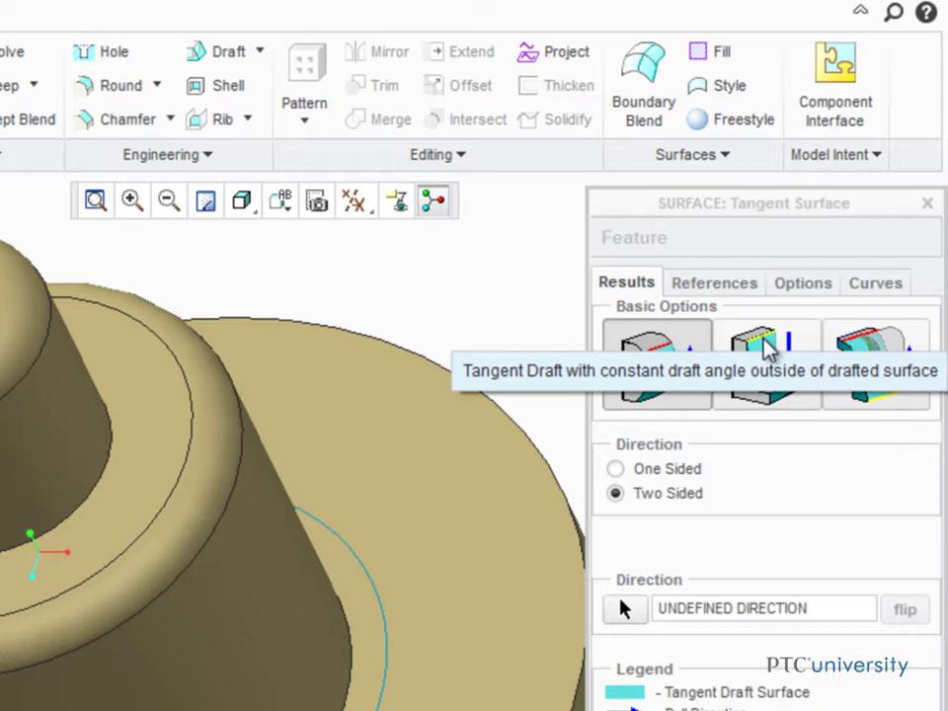
Make it a one-sided constant-angle draft pulled from the top face.
{"action": "left_click", "coordinate": [767, 348]}
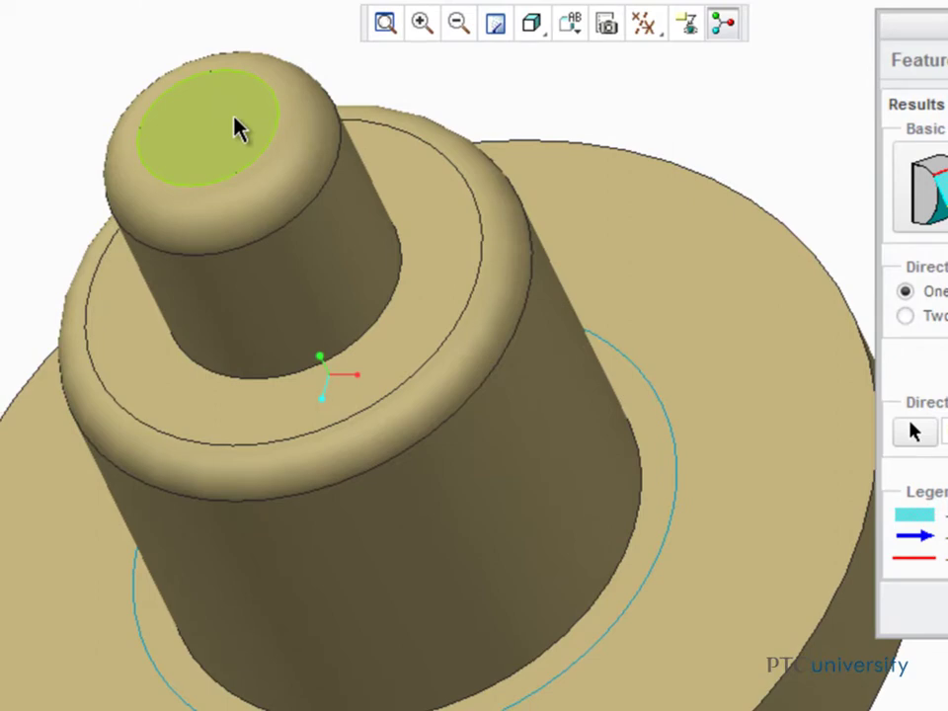
{"action": "left_click", "coordinate": [235, 127]}
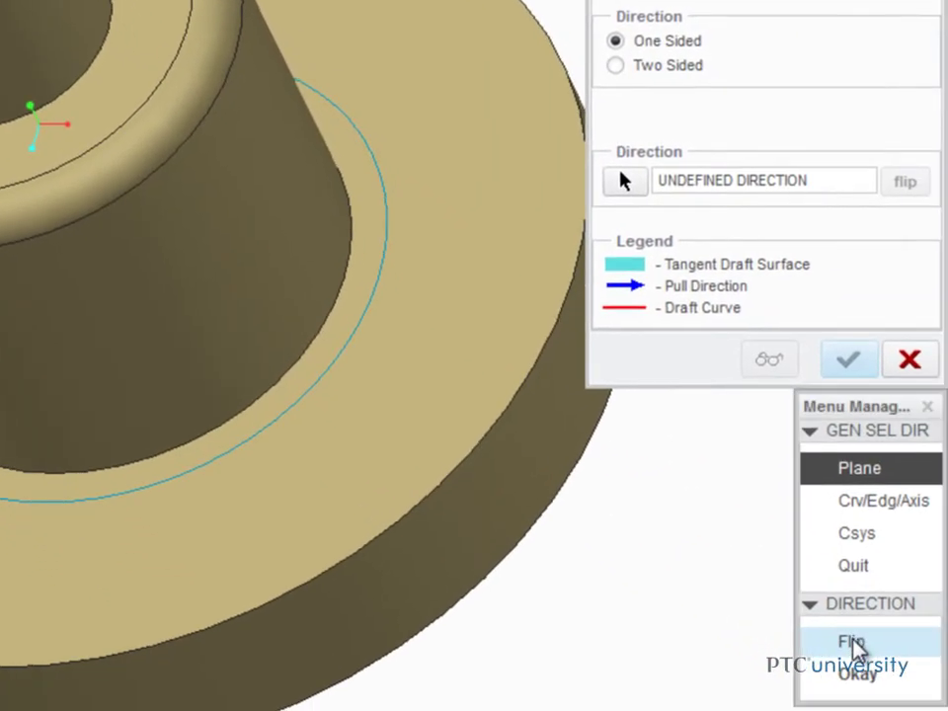
{"action": "left_click", "coordinate": [859, 676]}
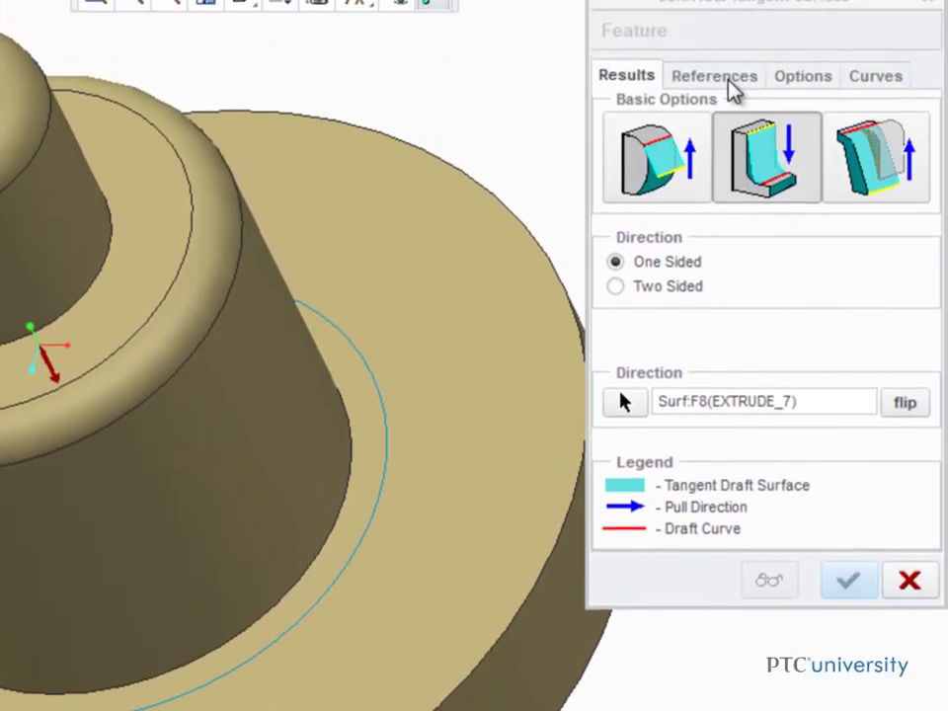
Chain the rounded shaft edge as the draft line using Tangnt Chain.
{"action": "left_click", "coordinate": [731, 87]}
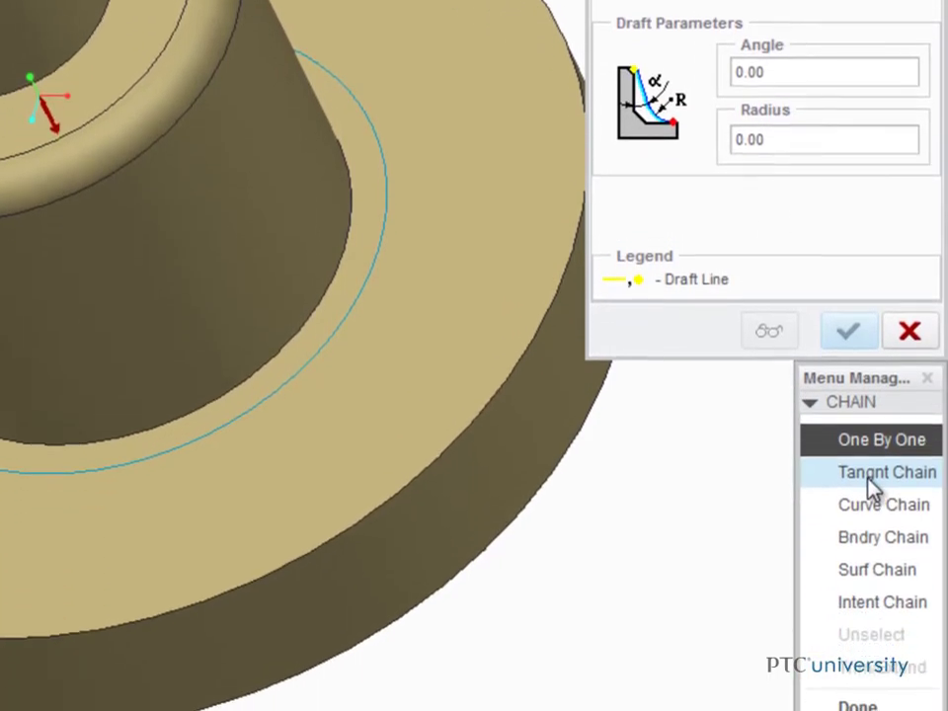
{"action": "left_click", "coordinate": [872, 520]}
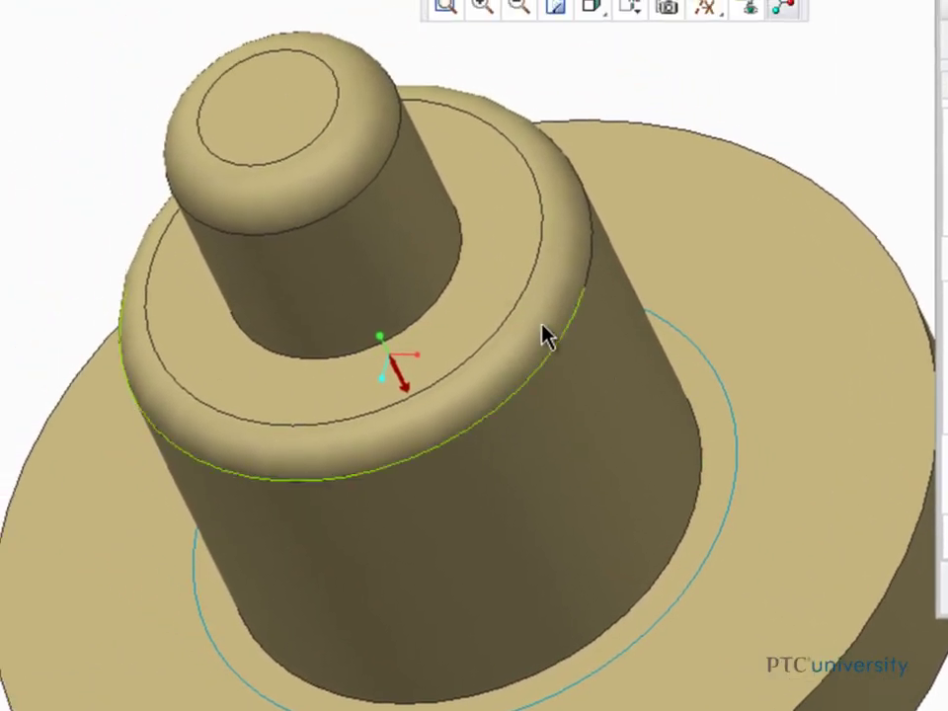
{"action": "left_click", "coordinate": [344, 240]}
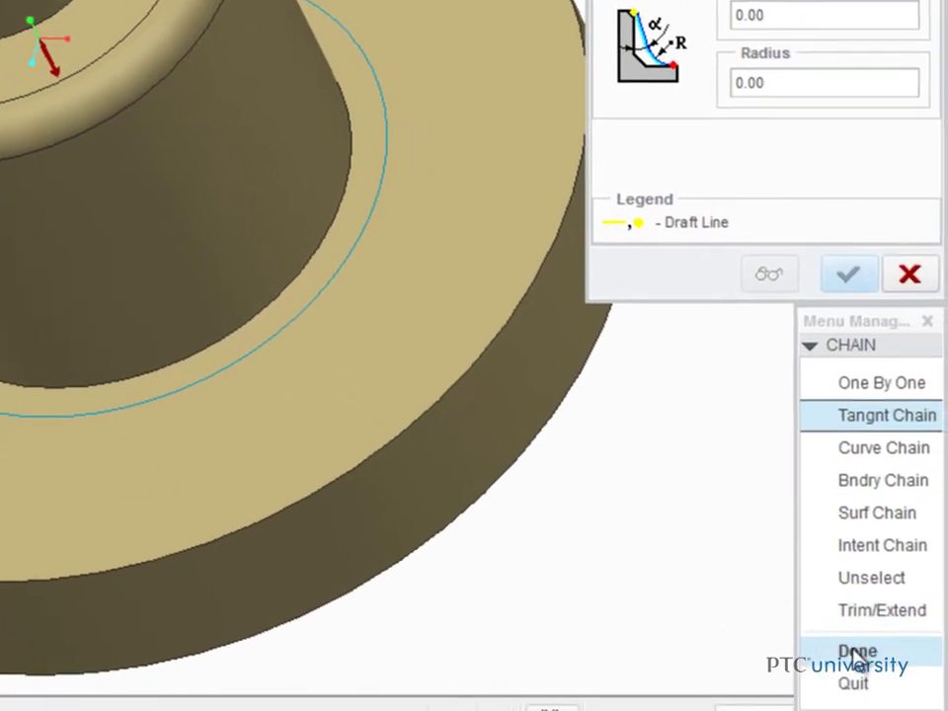
{"action": "left_click", "coordinate": [857, 648]}
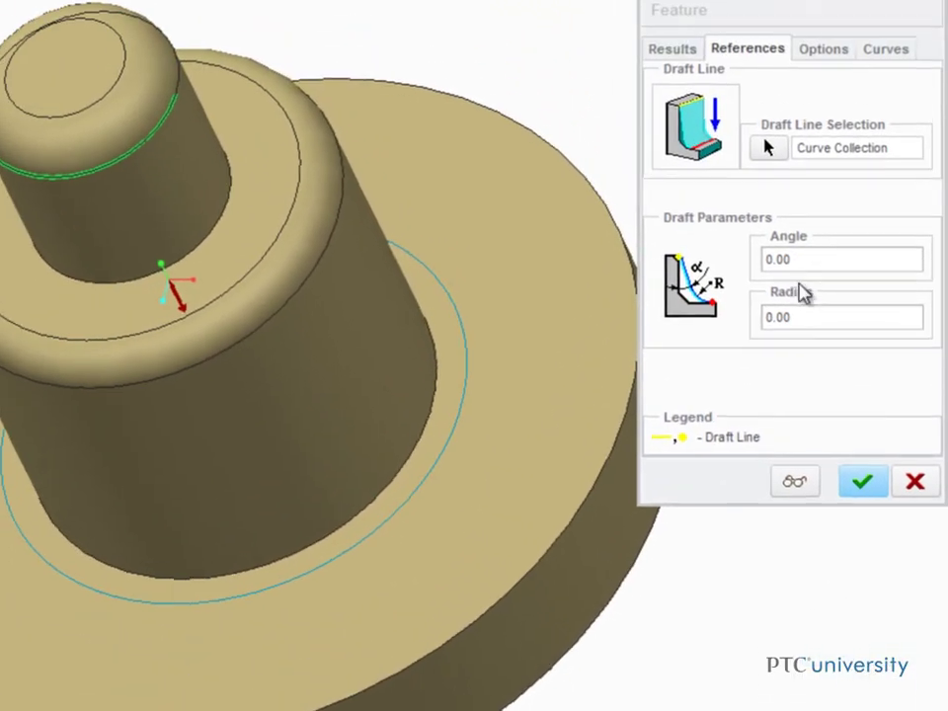
Give the tangent draft a 5.00 angle and 5.00 radius, preview, and finish it.
{"action": "left_click", "coordinate": [804, 321]}
{"action": "type", "text": "5"}
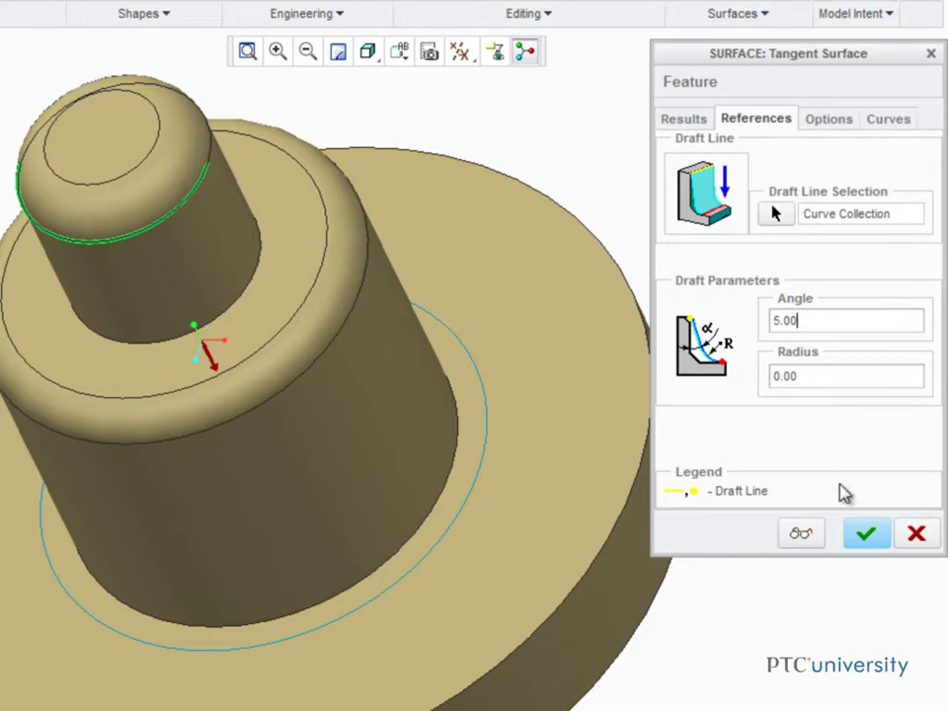
{"action": "left_click", "coordinate": [801, 535]}
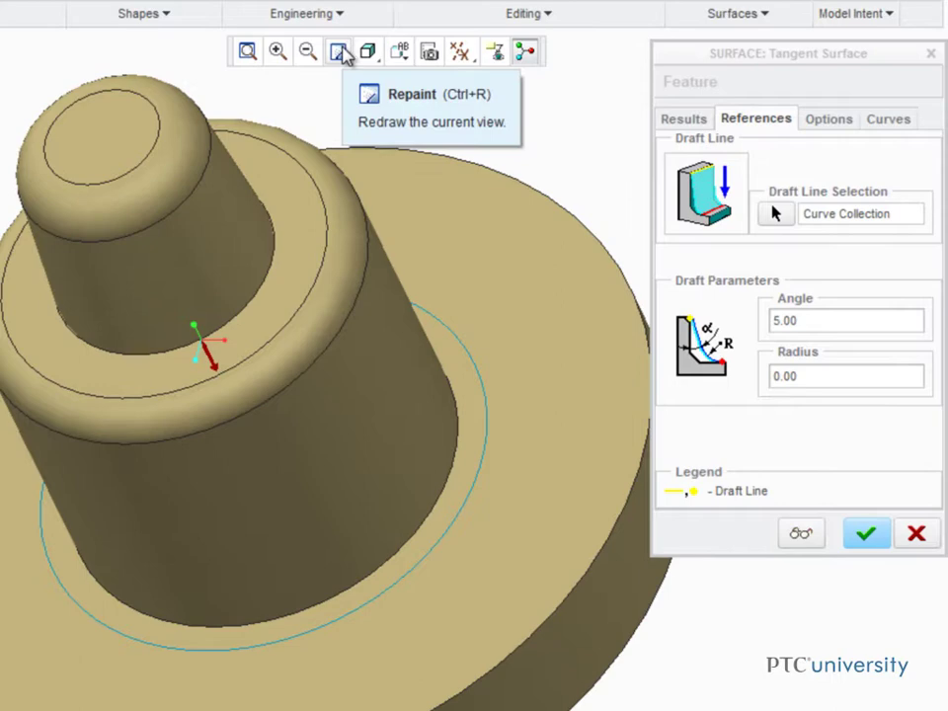
{"action": "left_click", "coordinate": [808, 376]}
{"action": "type", "text": "5"}
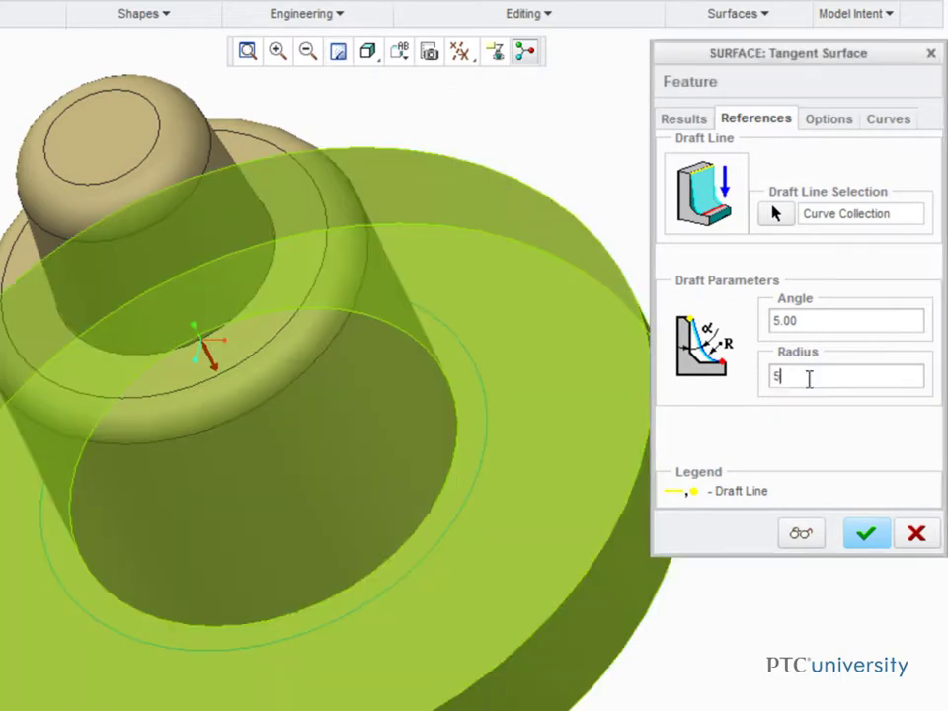
{"action": "key", "text": "Return"}
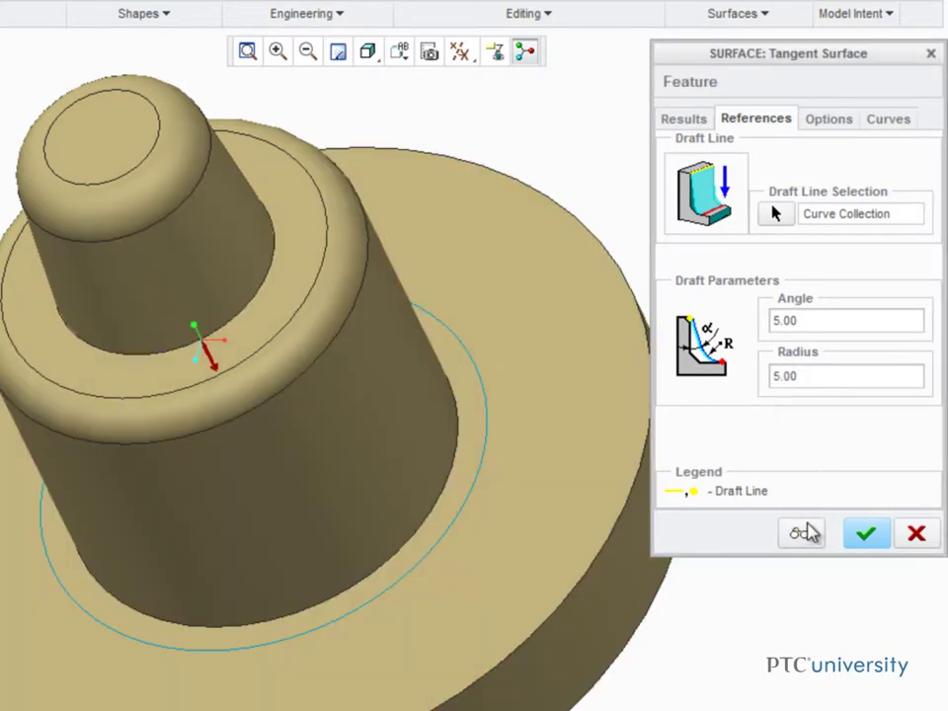
{"action": "left_click", "coordinate": [802, 534]}
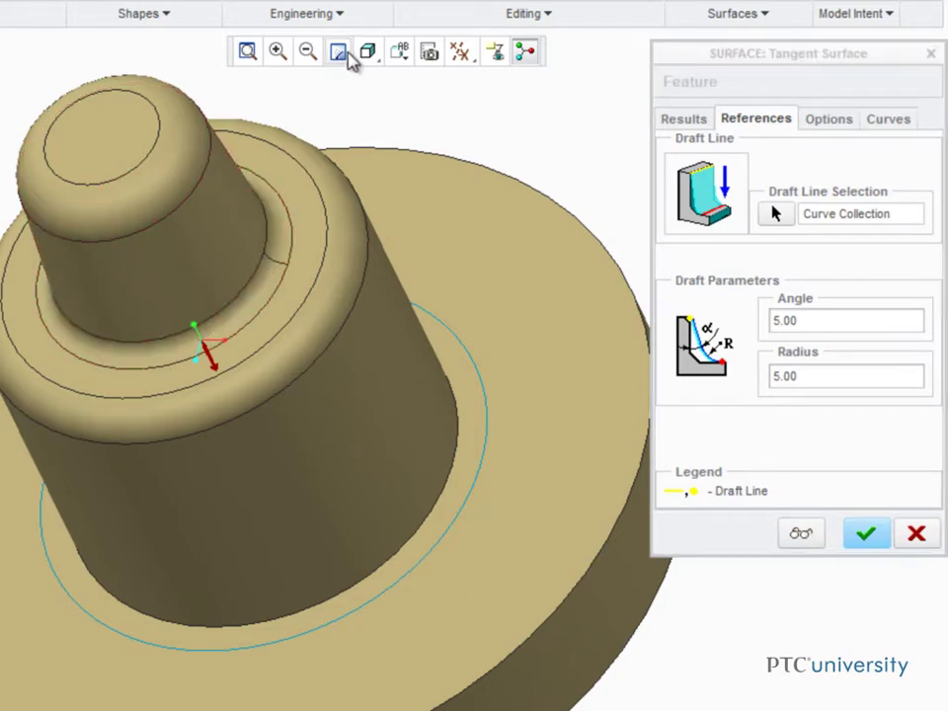
{"action": "left_click", "coordinate": [861, 533]}
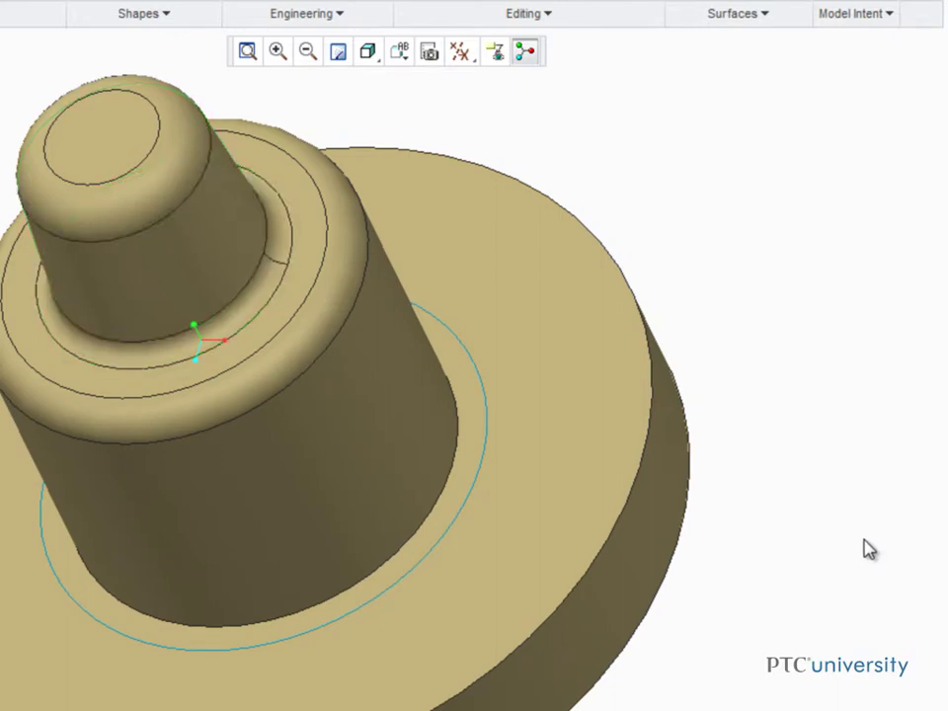
Switch the display style to No Hidden to reveal tangent surface F11.
{"action": "left_click", "coordinate": [774, 20]}
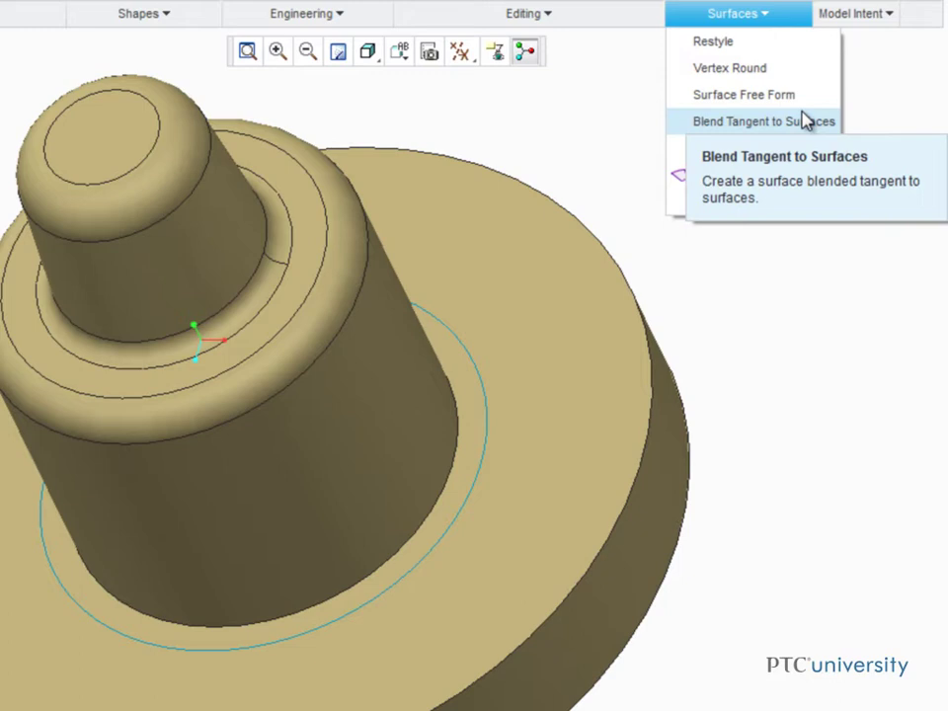
{"action": "left_click", "coordinate": [548, 103]}
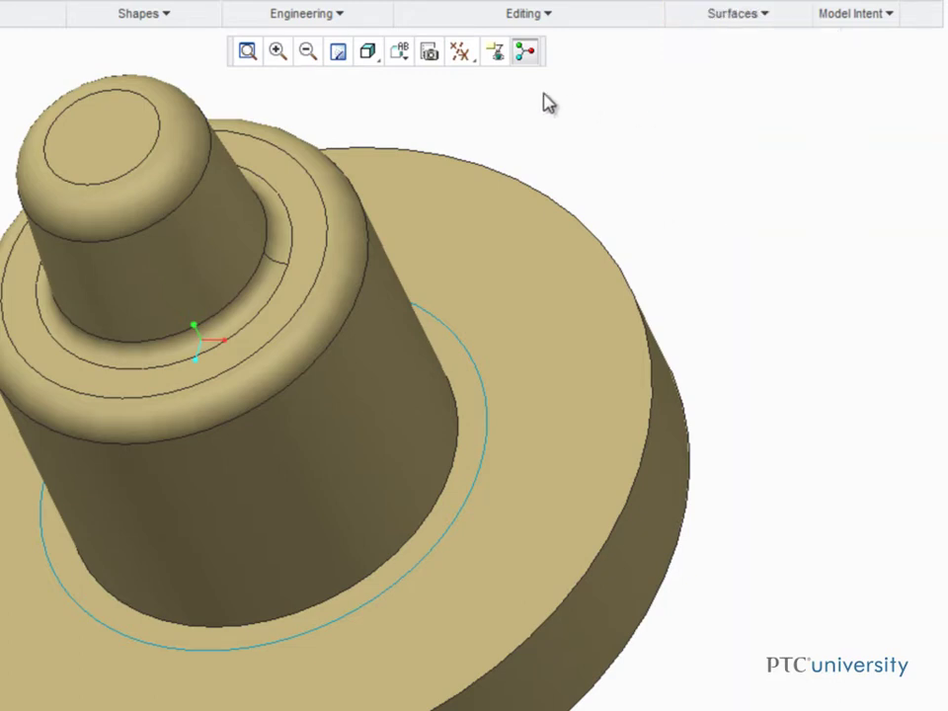
{"action": "left_click", "coordinate": [367, 55]}
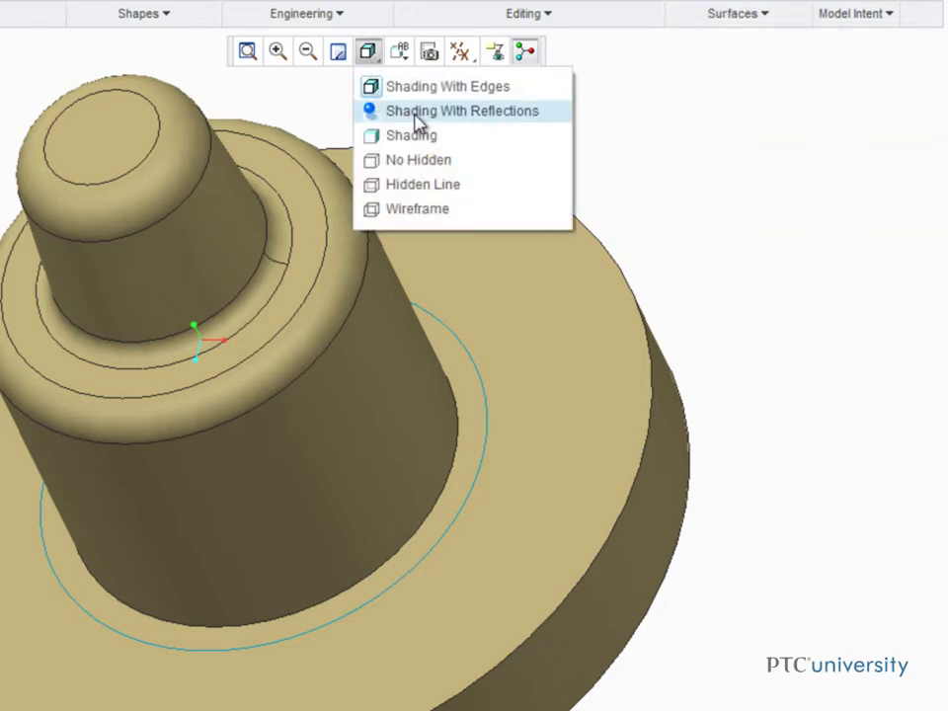
{"action": "left_click", "coordinate": [427, 161]}
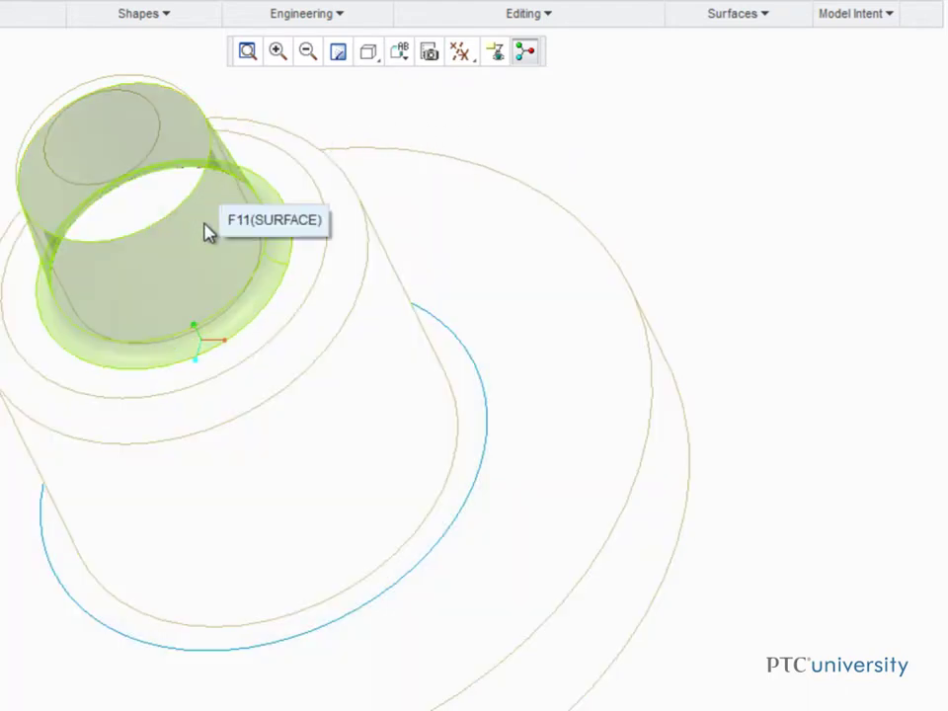
Solidify the F11 surface quilt with the material side flipped toward the shaft.
{"action": "left_click", "coordinate": [252, 301]}
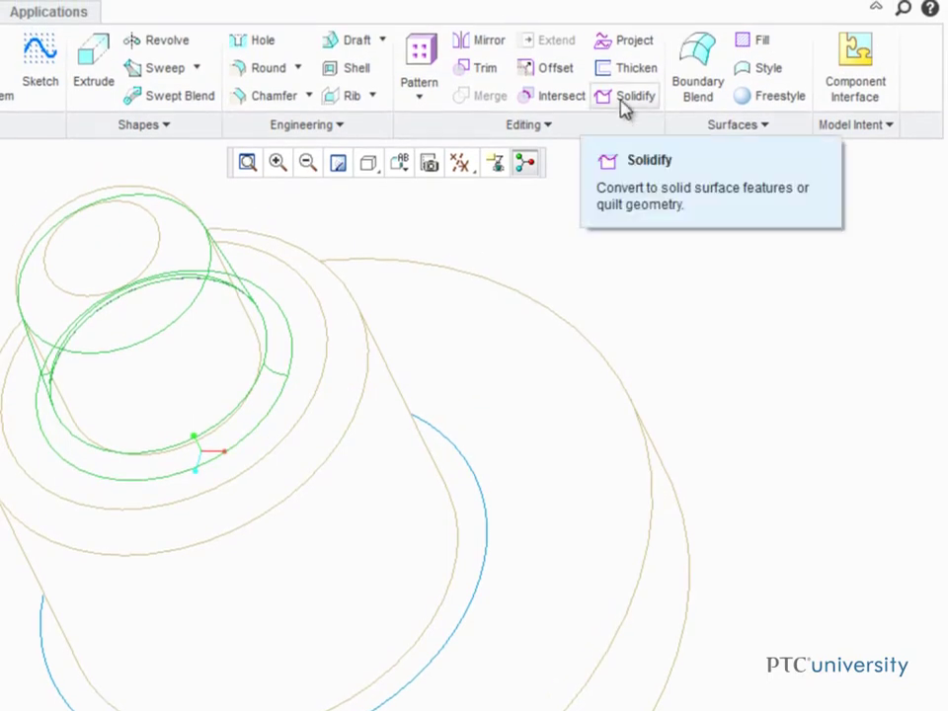
{"action": "left_click", "coordinate": [624, 98]}
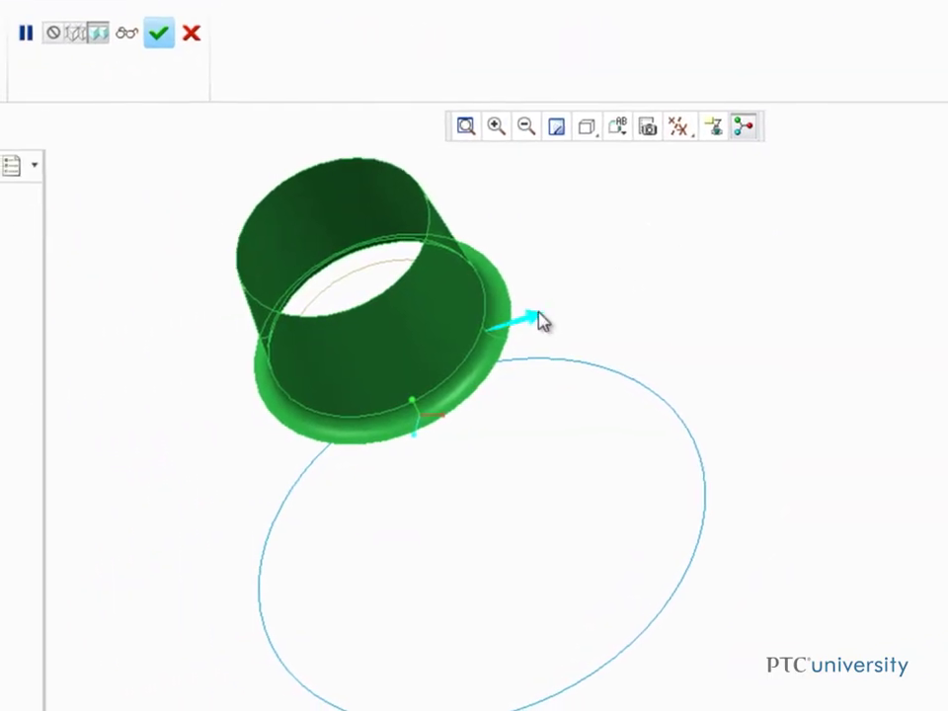
{"action": "left_click", "coordinate": [534, 317]}
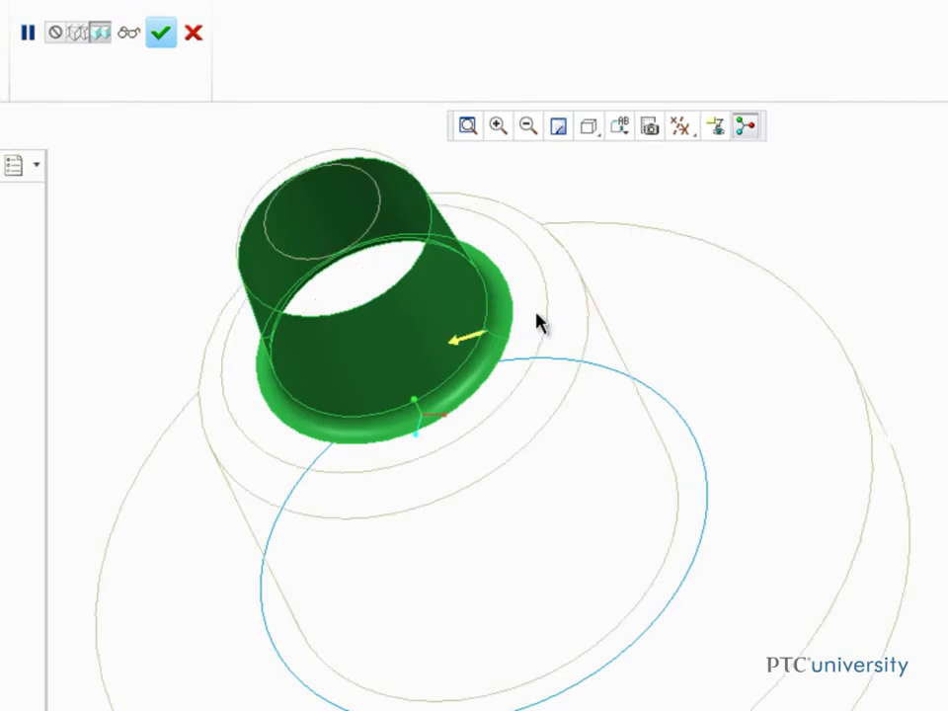
Finish Solidify 1, hide the surface quilt, and switch to Shading With Edges.
{"action": "left_click", "coordinate": [162, 36]}
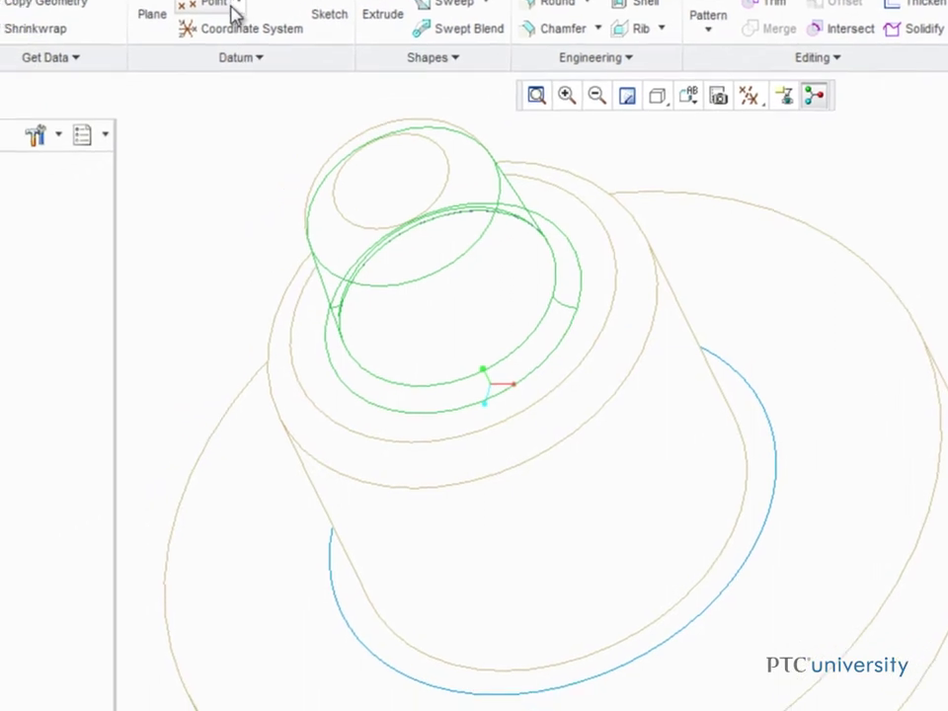
{"action": "right_click", "coordinate": [102, 301]}
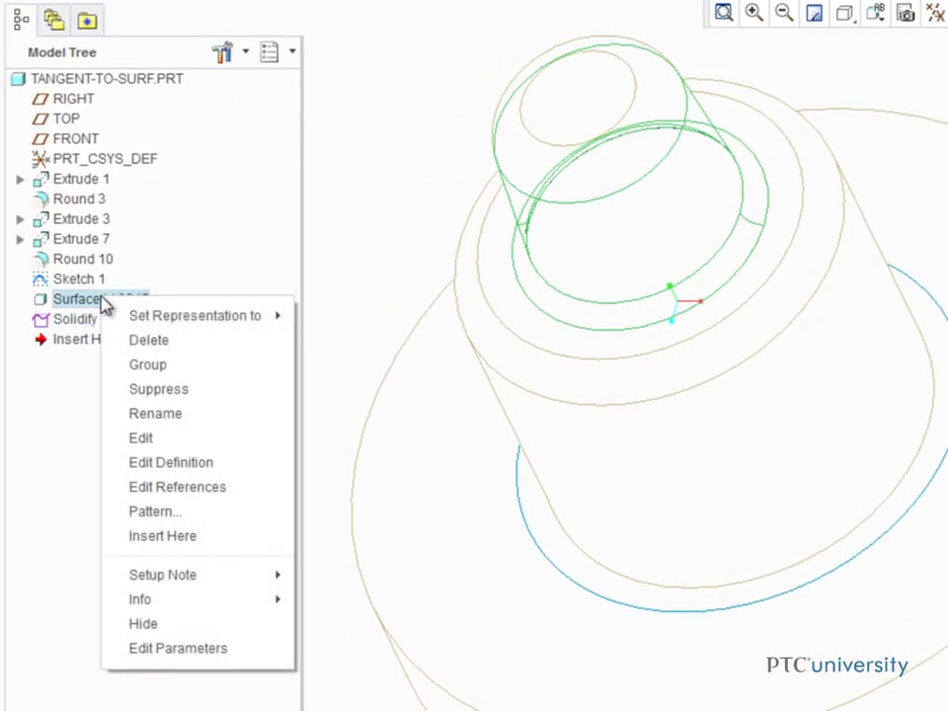
{"action": "left_click", "coordinate": [156, 626]}
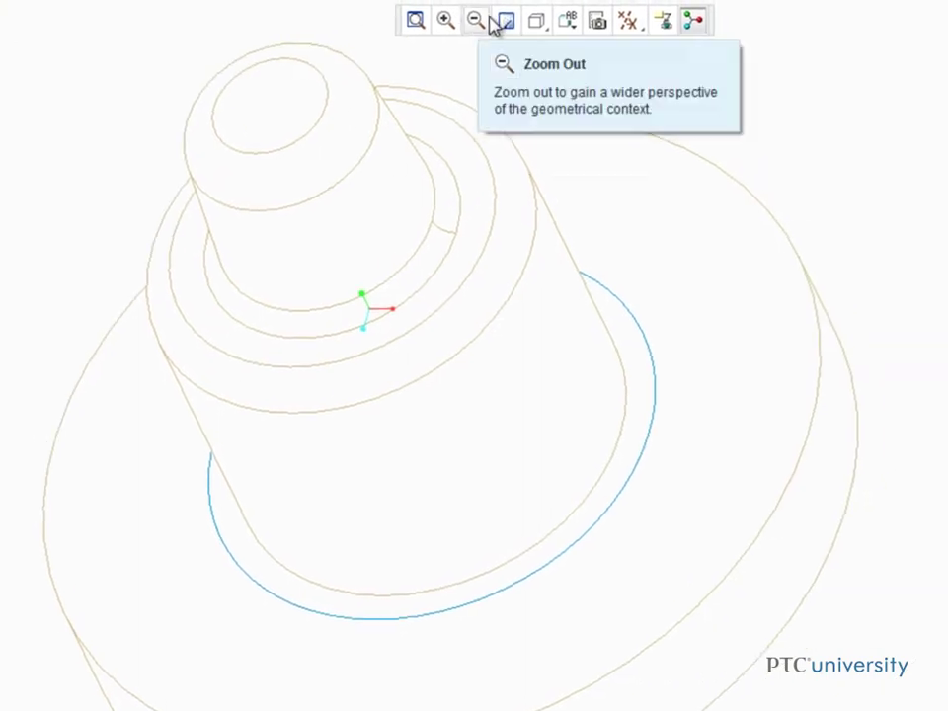
{"action": "left_click", "coordinate": [539, 27]}
{"action": "left_click", "coordinate": [549, 57]}
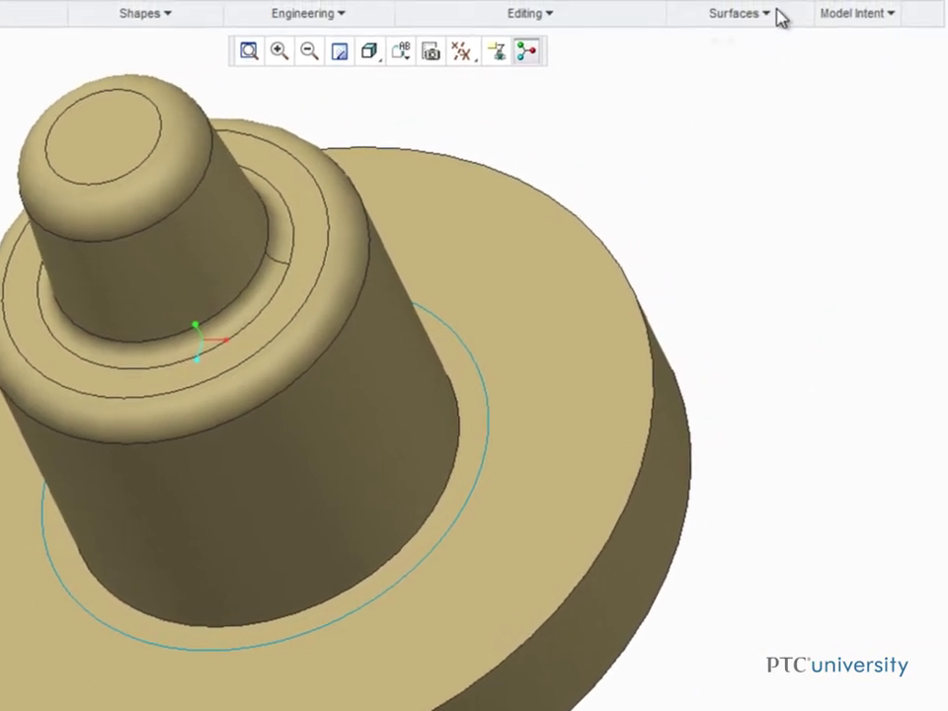
Start a one-sided Blend Tangent to Surfaces pulled from the EXTRUDE_3 surface.
{"action": "left_click", "coordinate": [780, 17]}
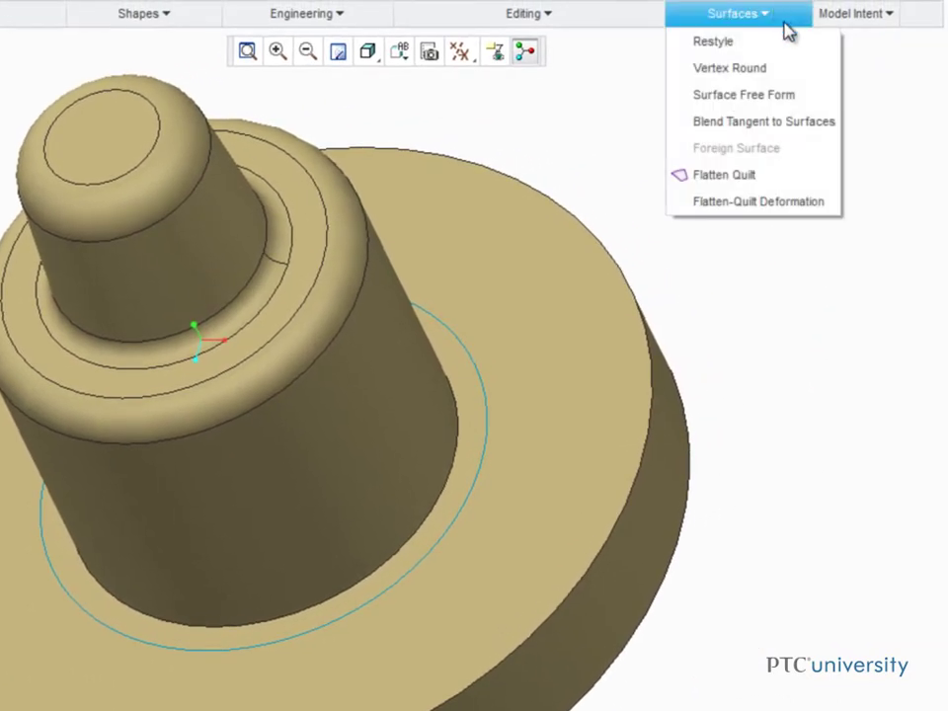
{"action": "left_click", "coordinate": [807, 134]}
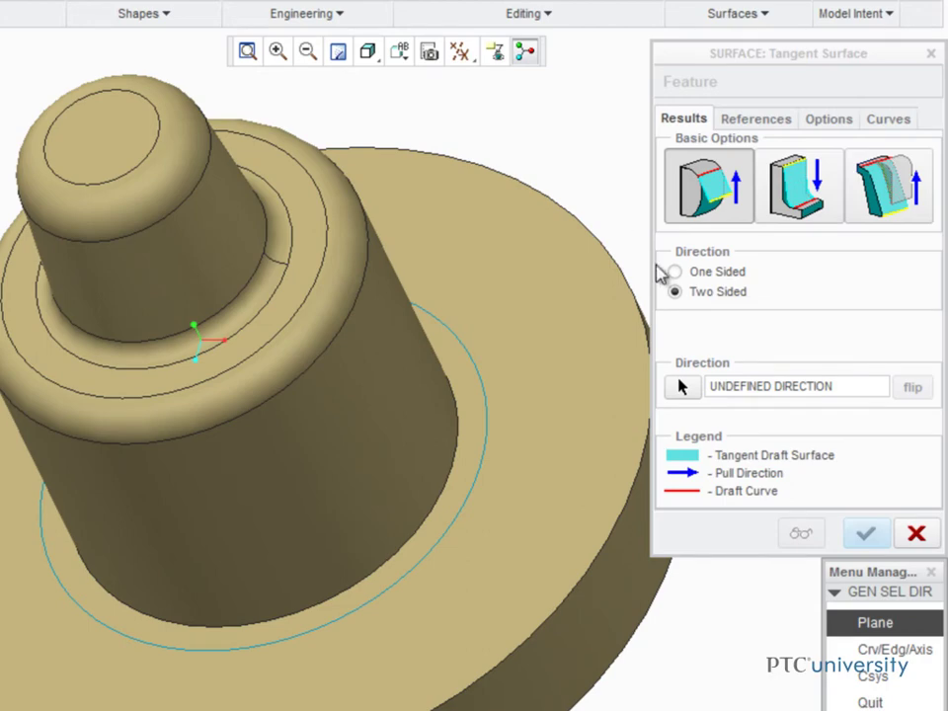
{"action": "left_click", "coordinate": [674, 271]}
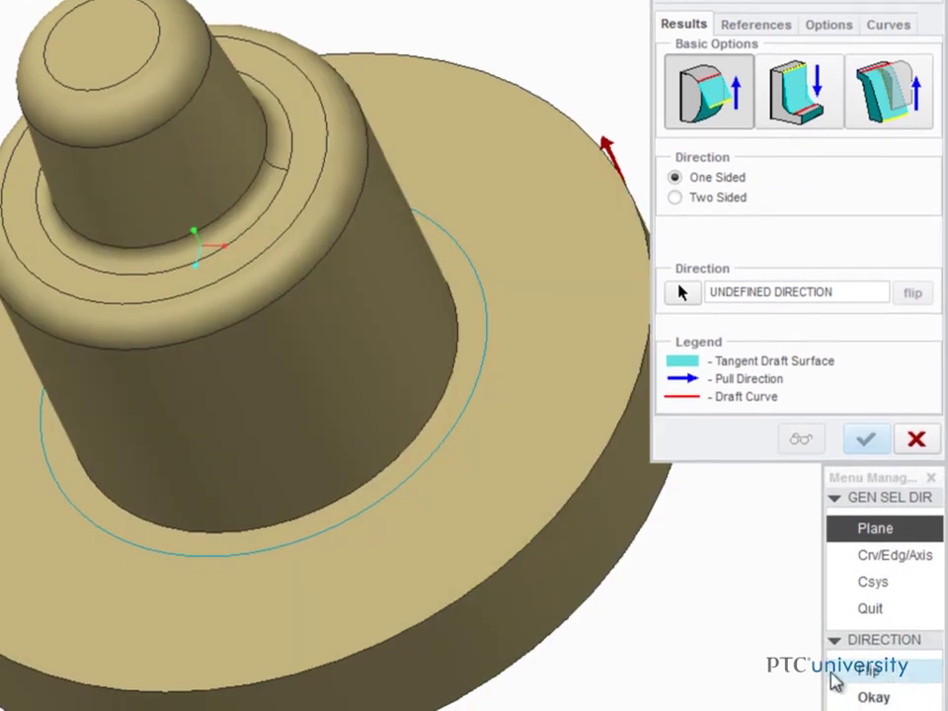
{"action": "left_click", "coordinate": [875, 695]}
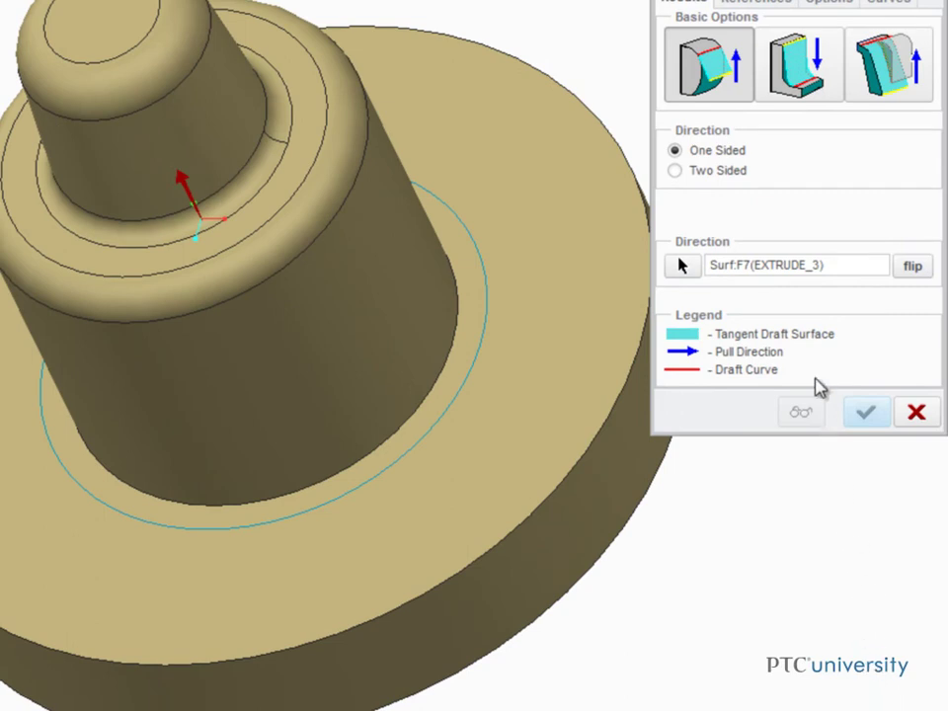
{"action": "left_click", "coordinate": [752, 74]}
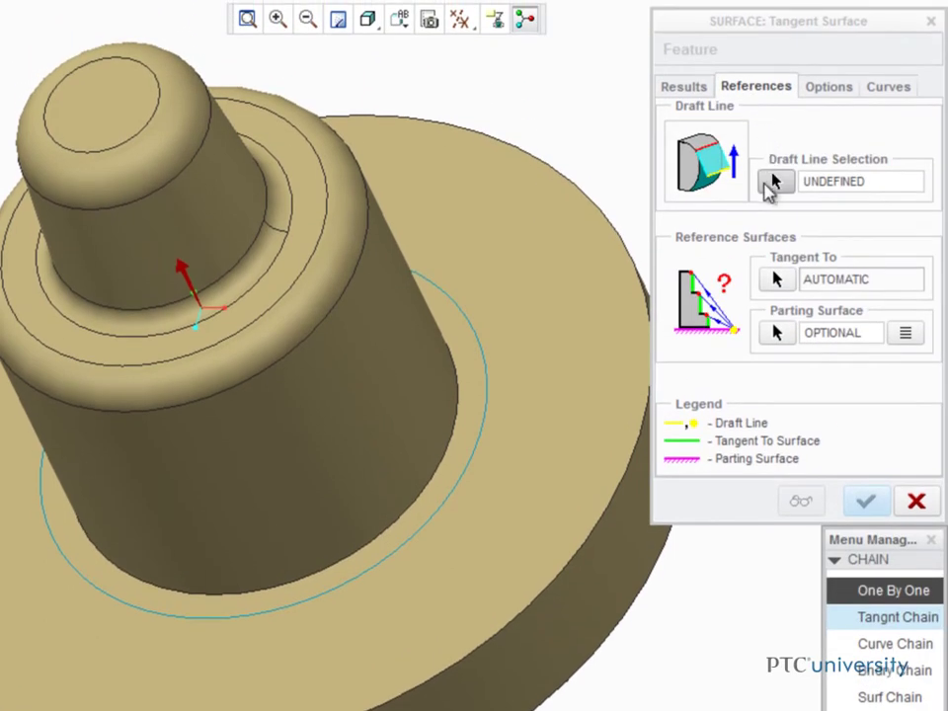
Use the circular sketched curve as the draft line via Curve Chain.
{"action": "left_click", "coordinate": [775, 179]}
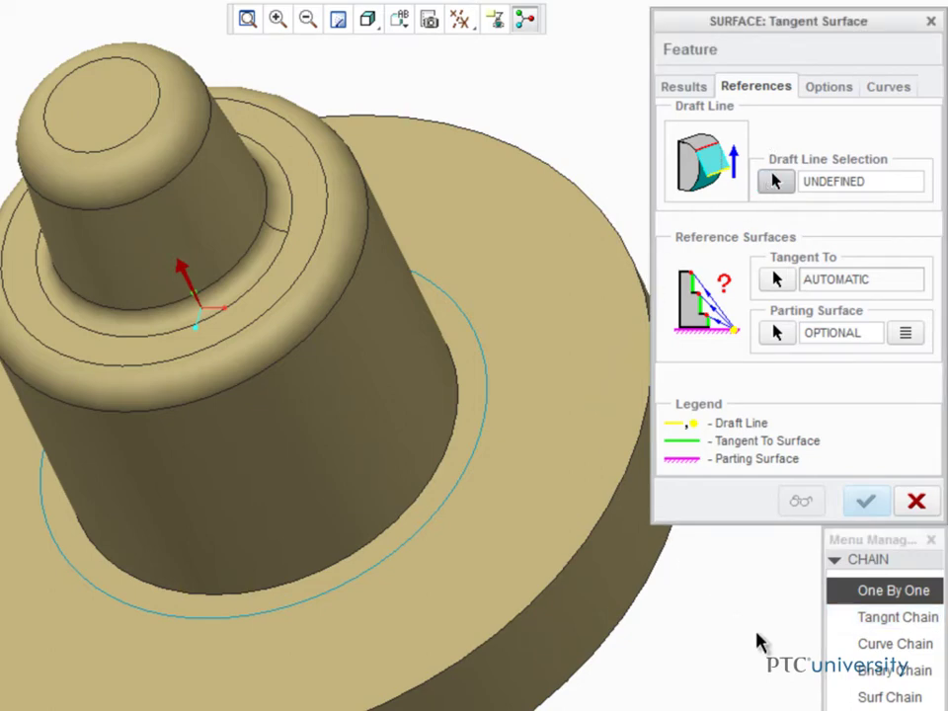
{"action": "left_click", "coordinate": [843, 650]}
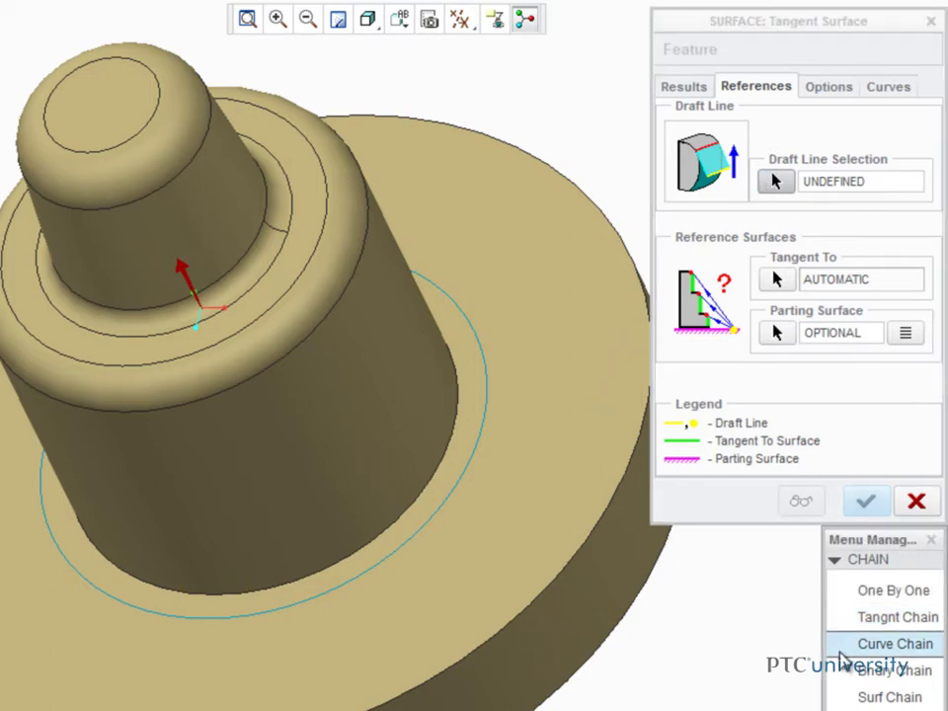
{"action": "left_click", "coordinate": [408, 557]}
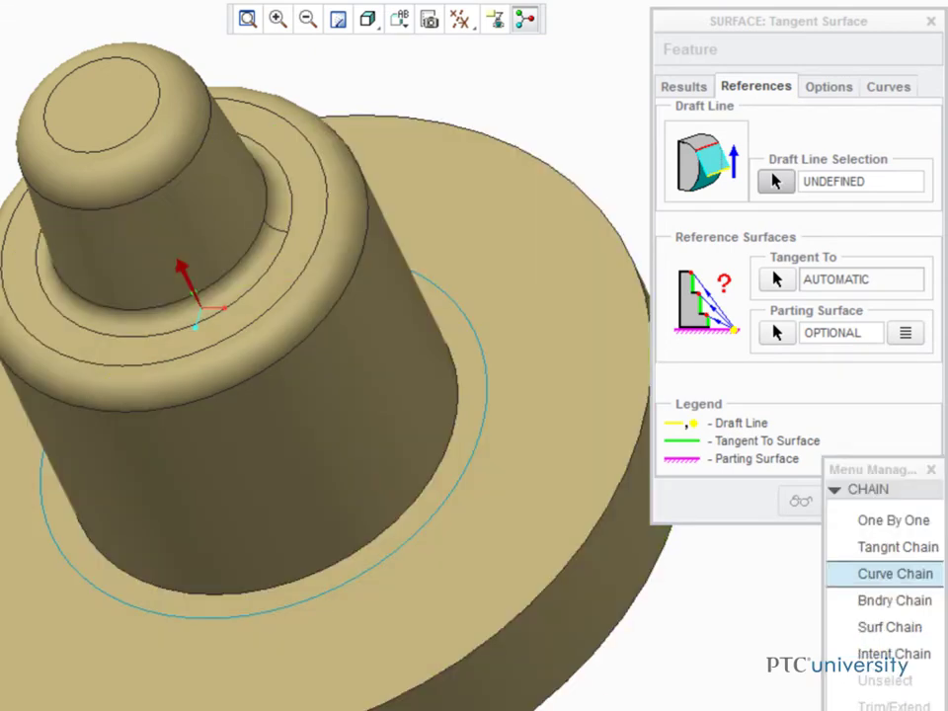
{"action": "key", "text": "Return"}
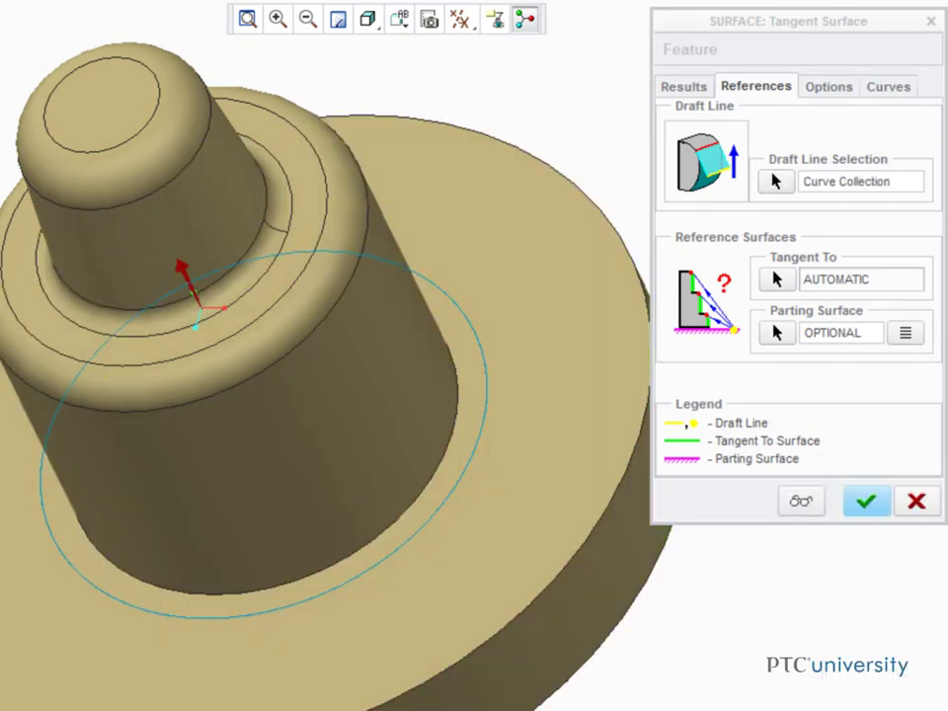
Make the surface tangent to both halves of the rounded ring and create it.
{"action": "left_click", "coordinate": [776, 282]}
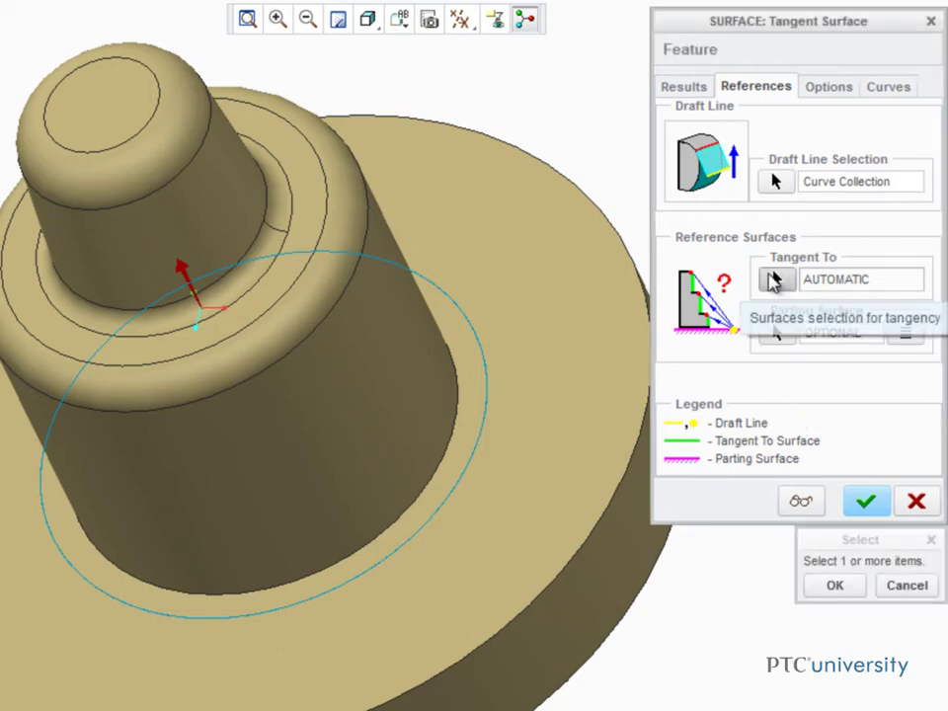
{"action": "left_click", "coordinate": [308, 296]}
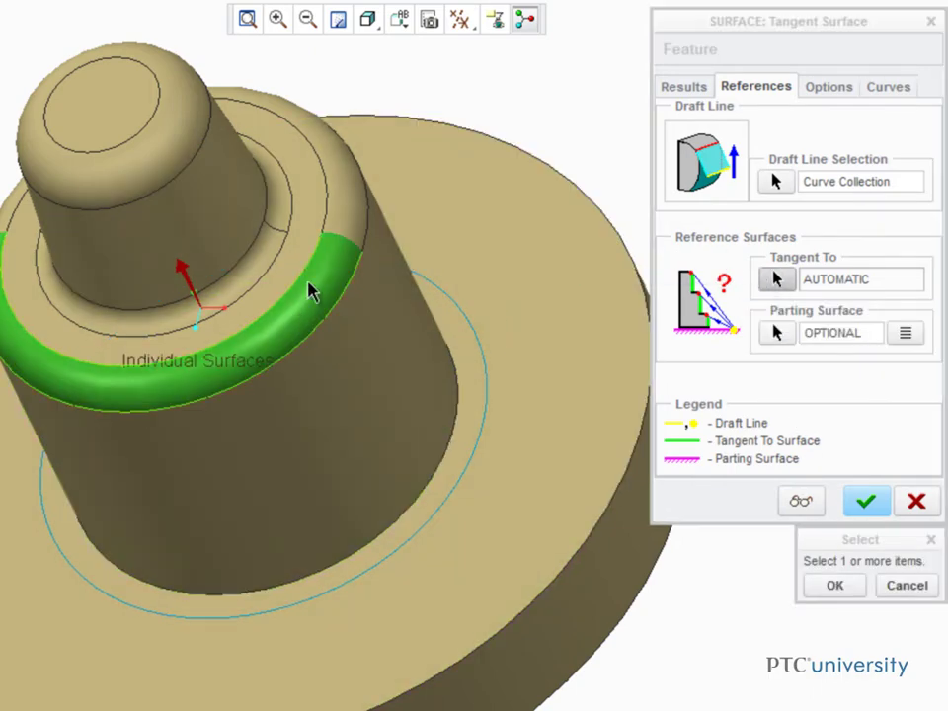
{"action": "left_click", "coordinate": [346, 207], "text": "ctrl"}
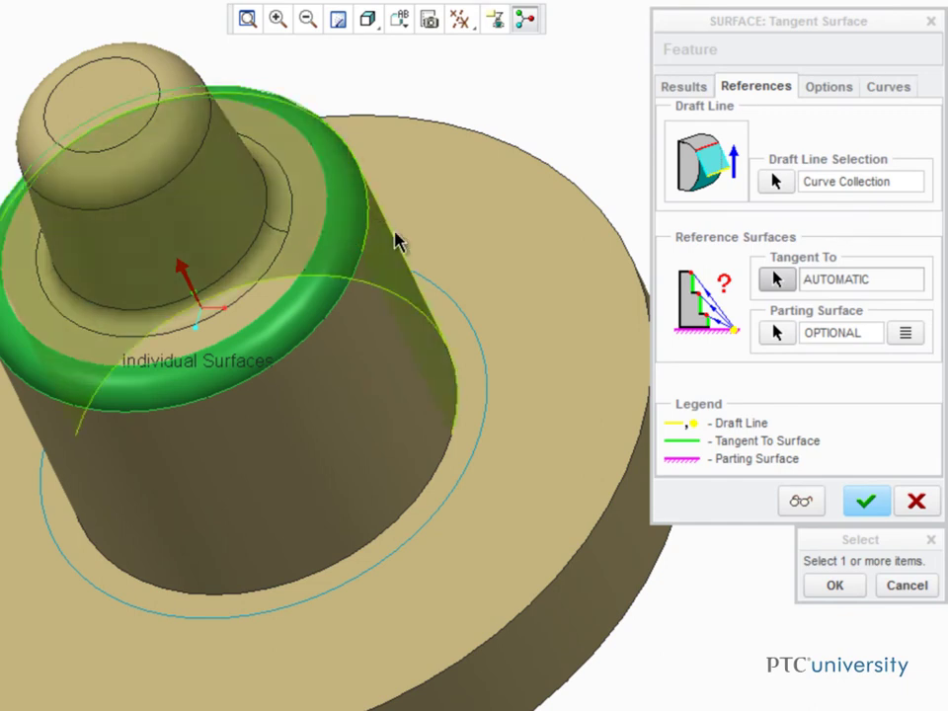
{"action": "left_click", "coordinate": [829, 585]}
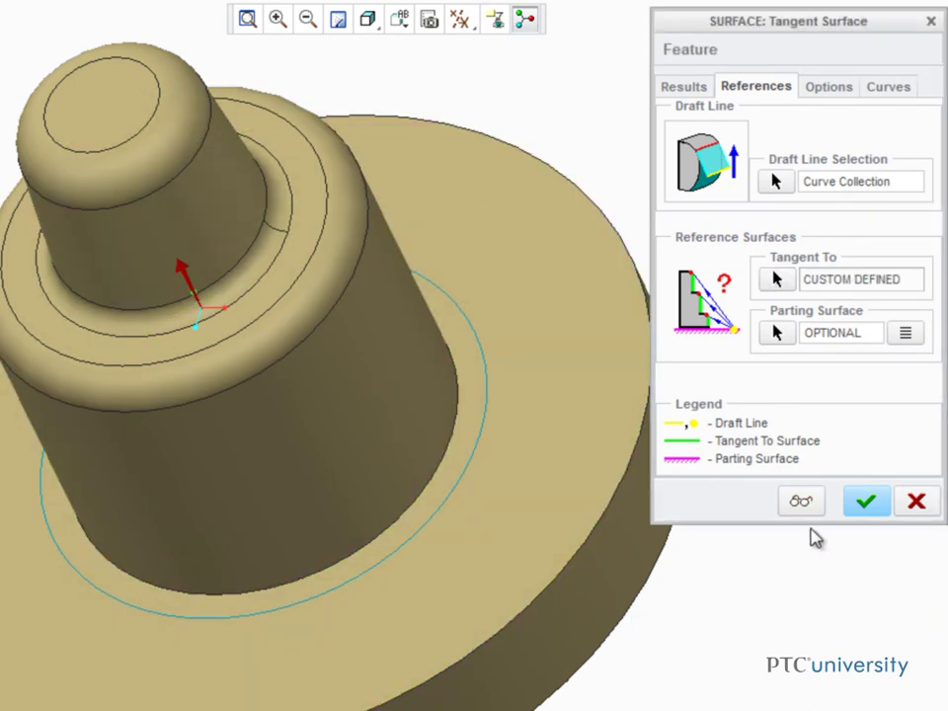
{"action": "left_click", "coordinate": [800, 502]}
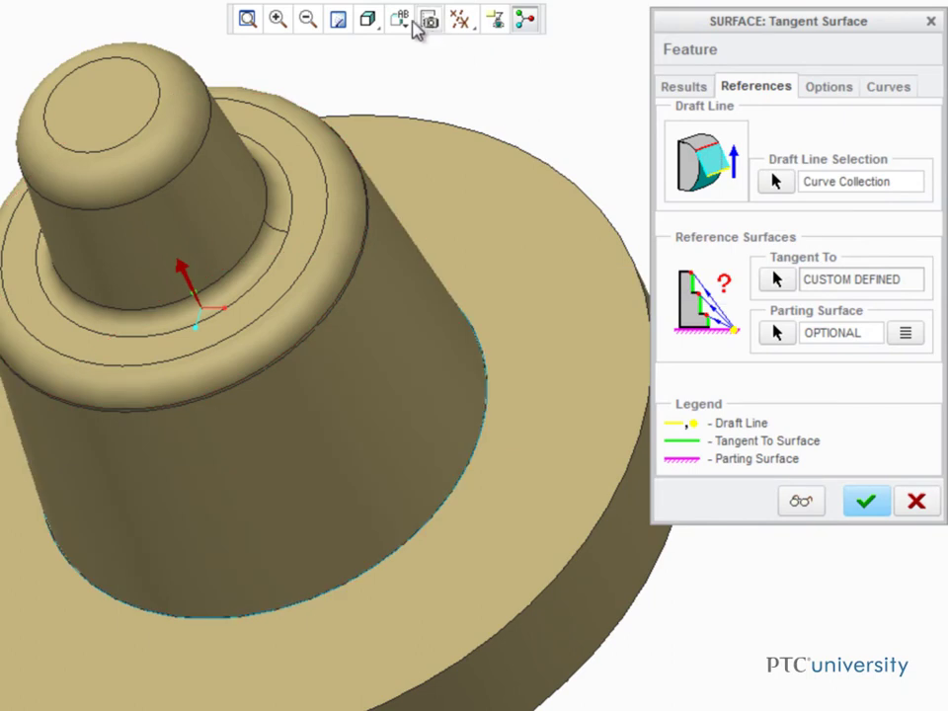
{"action": "left_click", "coordinate": [337, 19]}
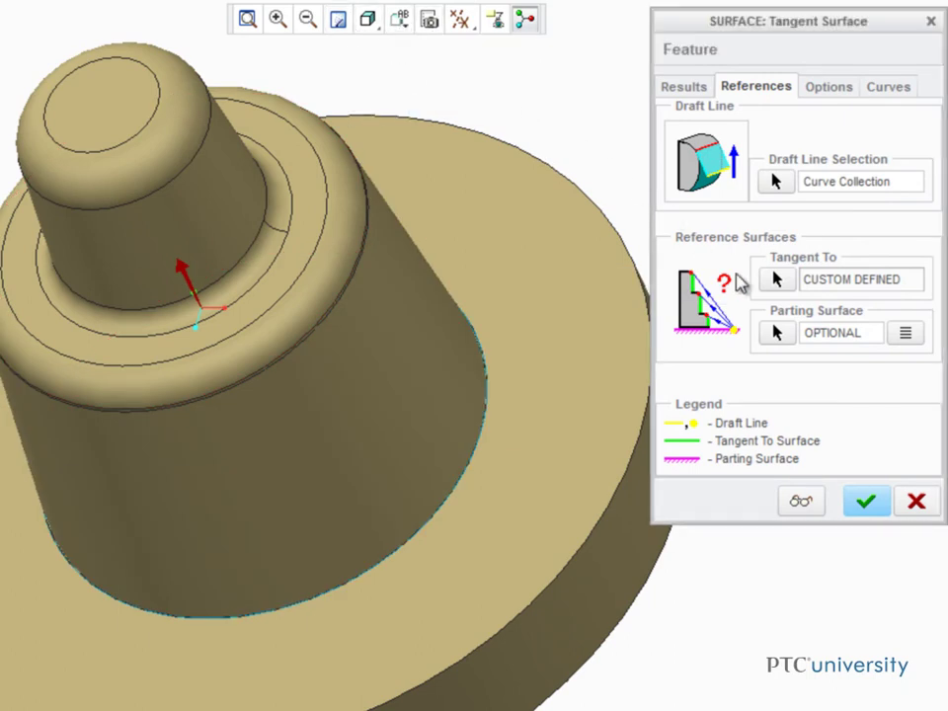
{"action": "left_click", "coordinate": [865, 496]}
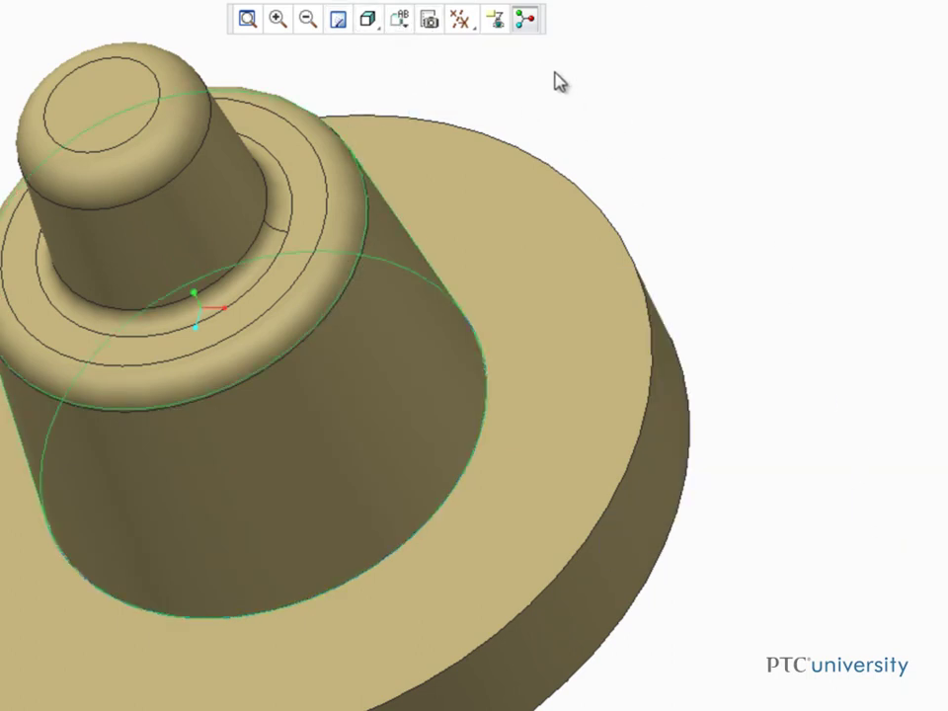
Create cross-section A in the View Manager using the tapered blend quilt.
{"action": "left_click", "coordinate": [432, 22]}
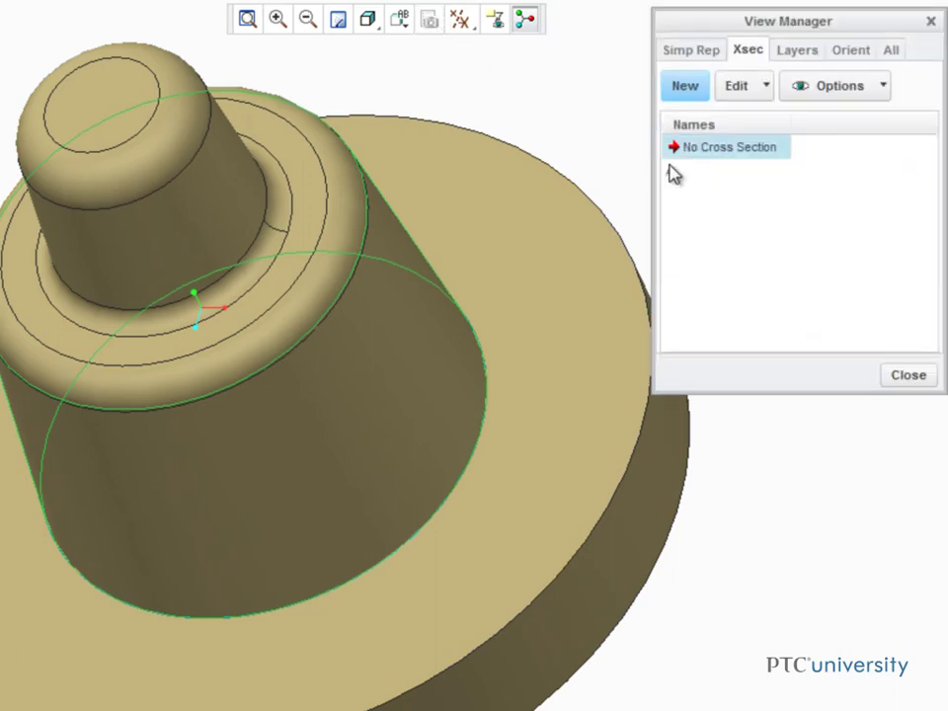
{"action": "type", "text": "A"}
{"action": "key", "text": "Return"}
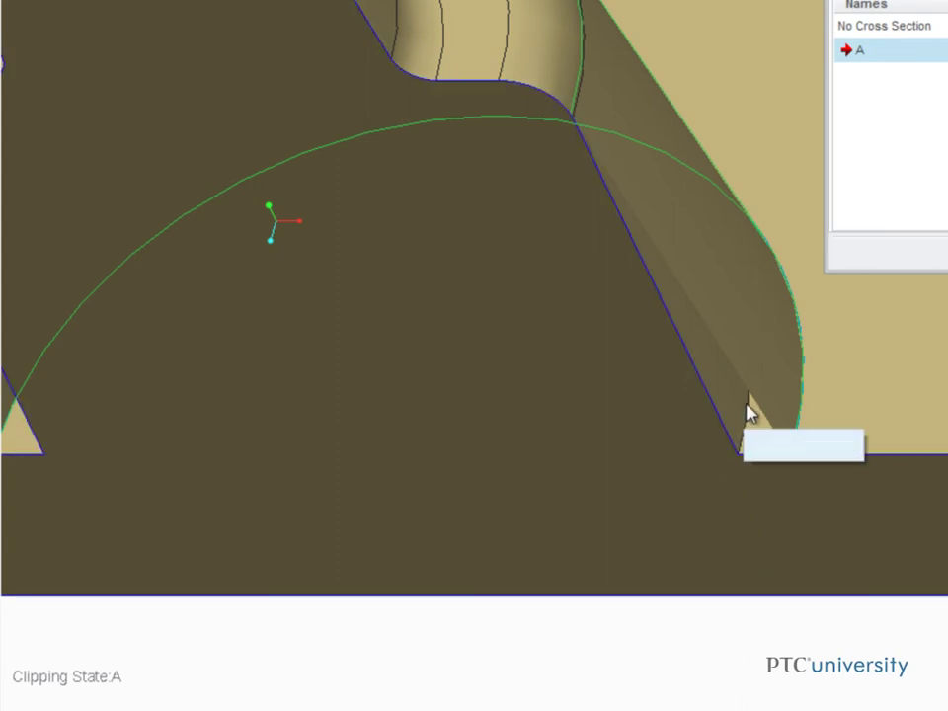
{"action": "left_click", "coordinate": [762, 347]}
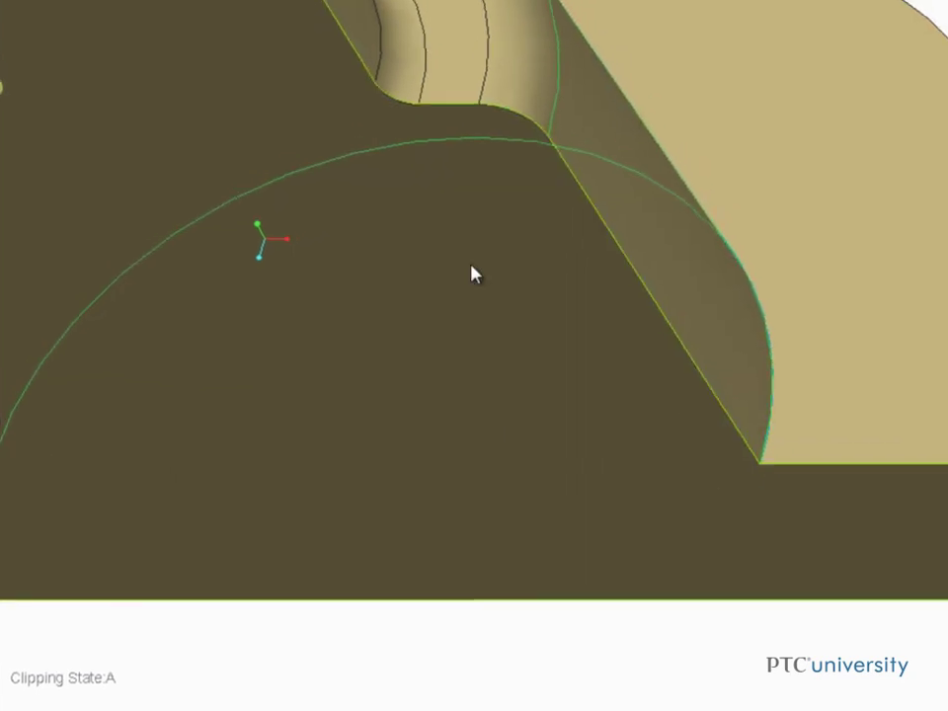
Rotate and zoom the clipped model to inspect the tapered blend profile.
{"action": "middle_click_drag", "start_coordinate": [474, 271], "coordinate": [503, 628]}
{"action": "scroll", "coordinate": [483, 656], "scroll_direction": "down", "scroll_amount": 1}
{"action": "scroll", "coordinate": [477, 656], "scroll_direction": "down", "scroll_amount": 2}
{"action": "scroll", "coordinate": [478, 656], "scroll_direction": "down", "scroll_amount": 2}
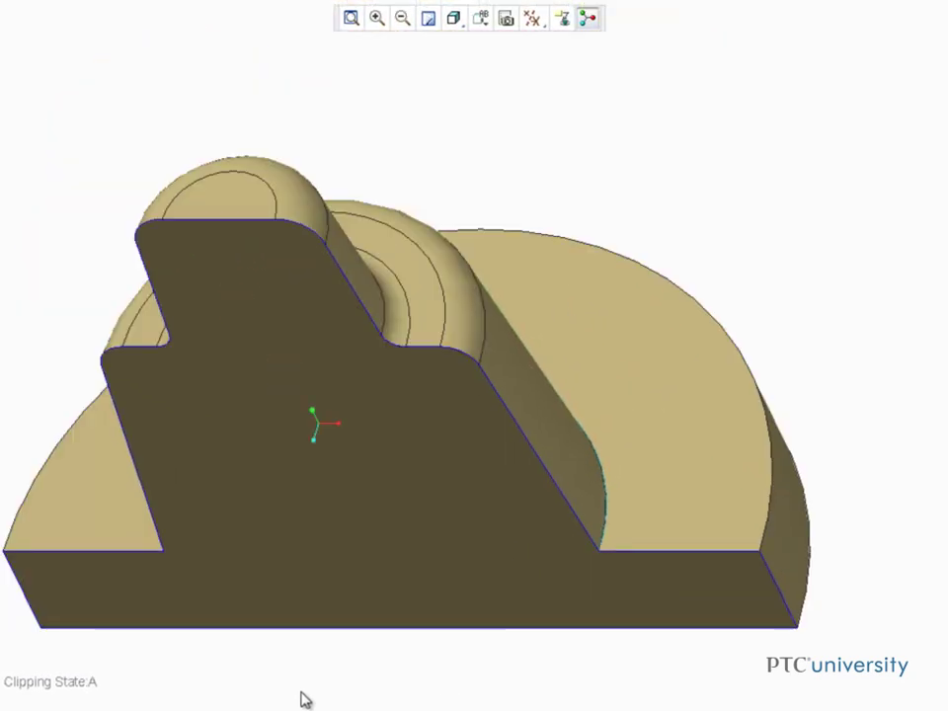
{"action": "scroll", "coordinate": [237, 694], "scroll_direction": "up", "scroll_amount": 2}
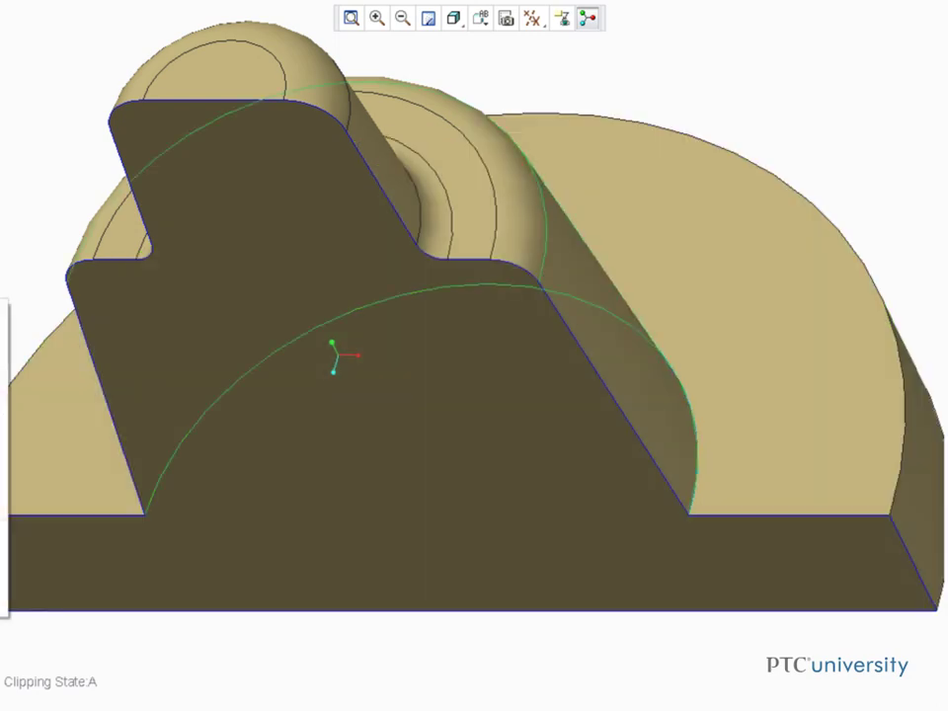